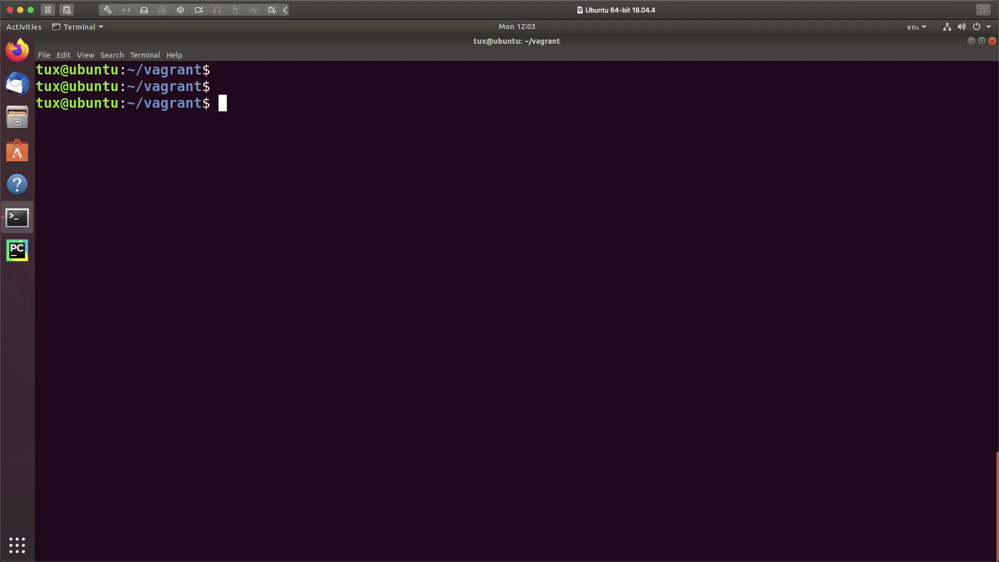
pyautogui.write('mkdir ')
pyautogui.write('web')
# Create and enter a web directory, then copy ../centos7/Vagrantfile into it
pyautogui.press('Return')
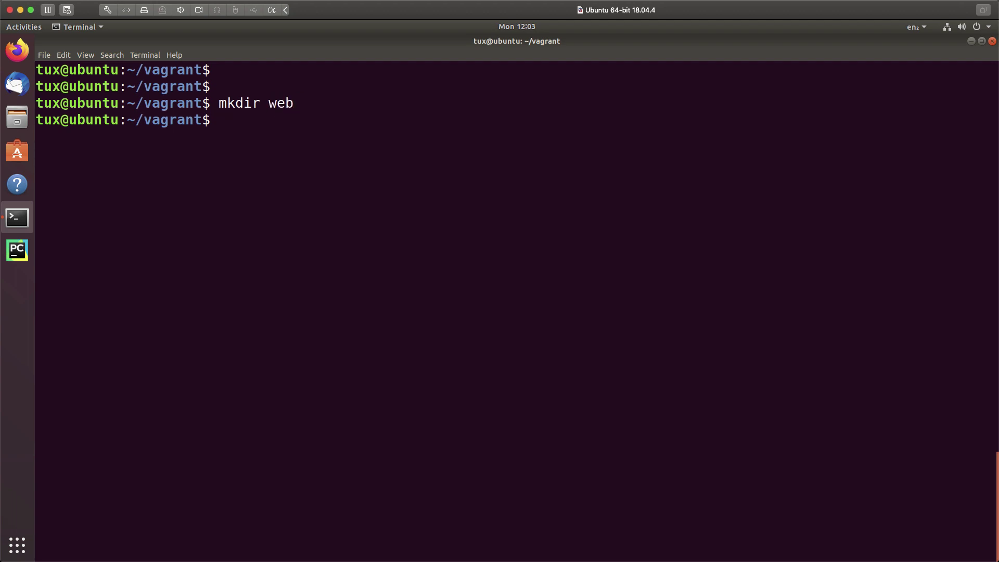
pyautogui.write('cd ')
pyautogui.write('web')
pyautogui.press('Return')
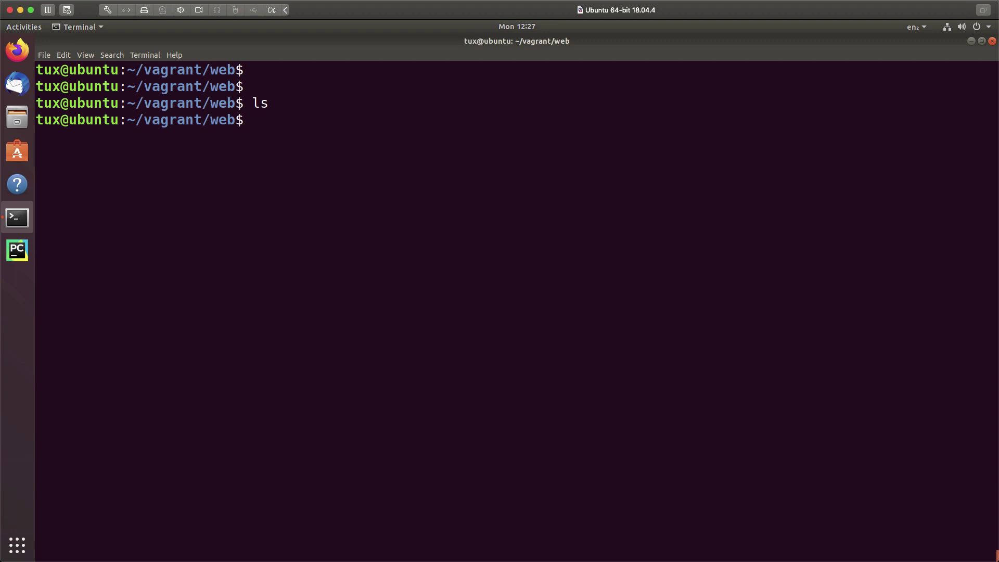
pyautogui.write('cp ../')
pyautogui.write('c')
pyautogui.press('Tab')
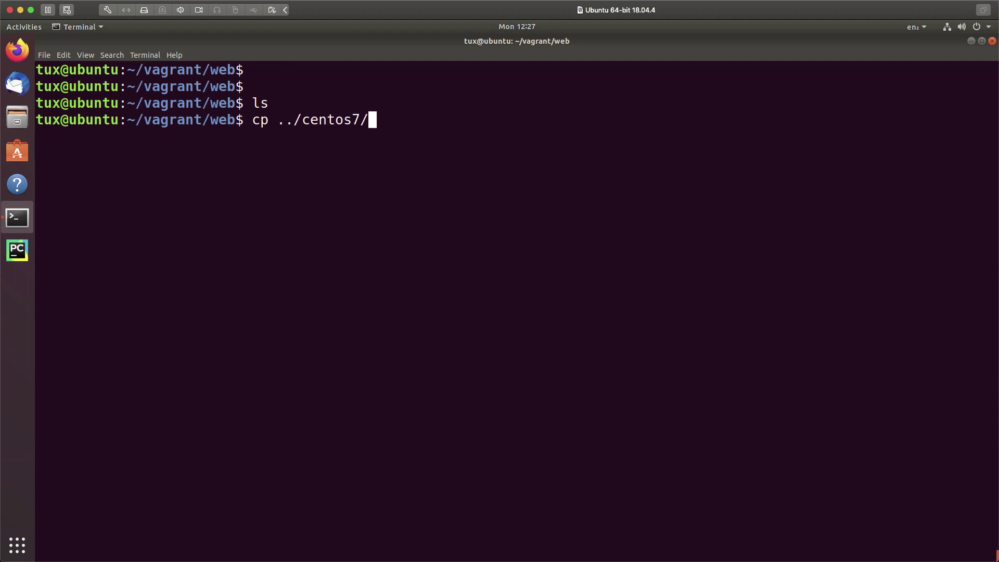
pyautogui.write('V')
pyautogui.press('Tab')
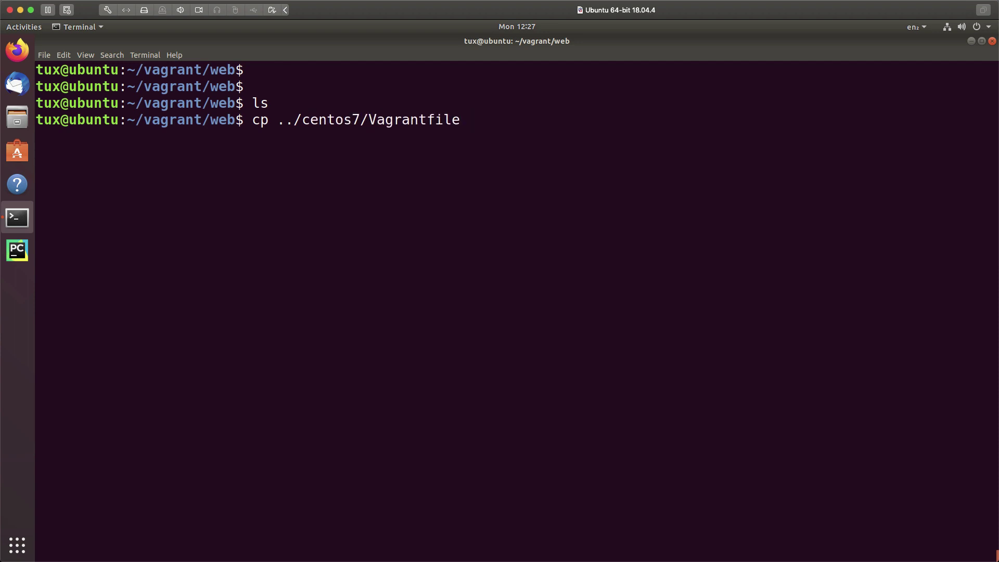
pyautogui.write(' .')
pyautogui.press('Return')
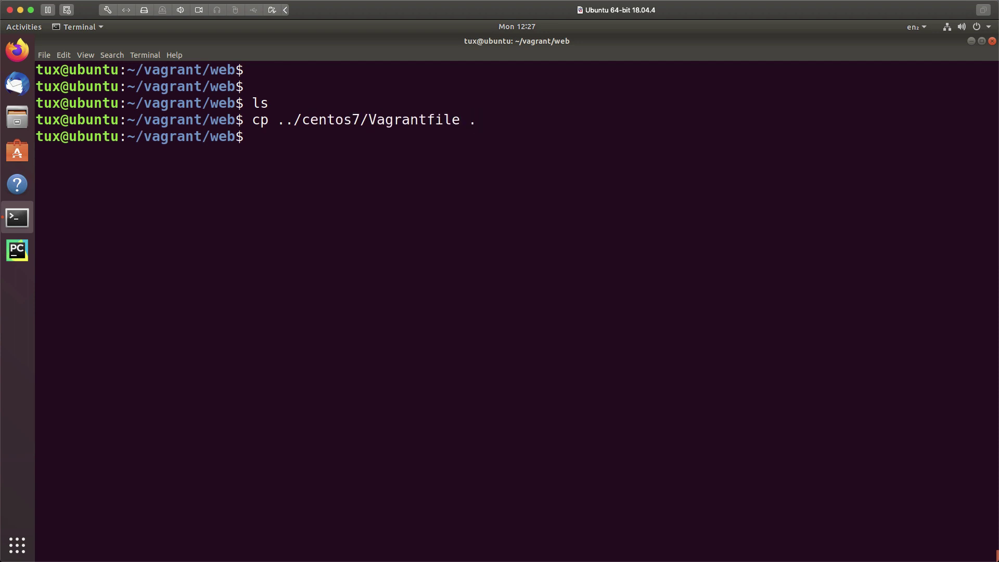
pyautogui.write('cat V')
pyautogui.write('a')
# View the copied Vagrantfile, clear the screen, and strip its blank and comment lines with sed
pyautogui.press('Tab')
pyautogui.press('Return')
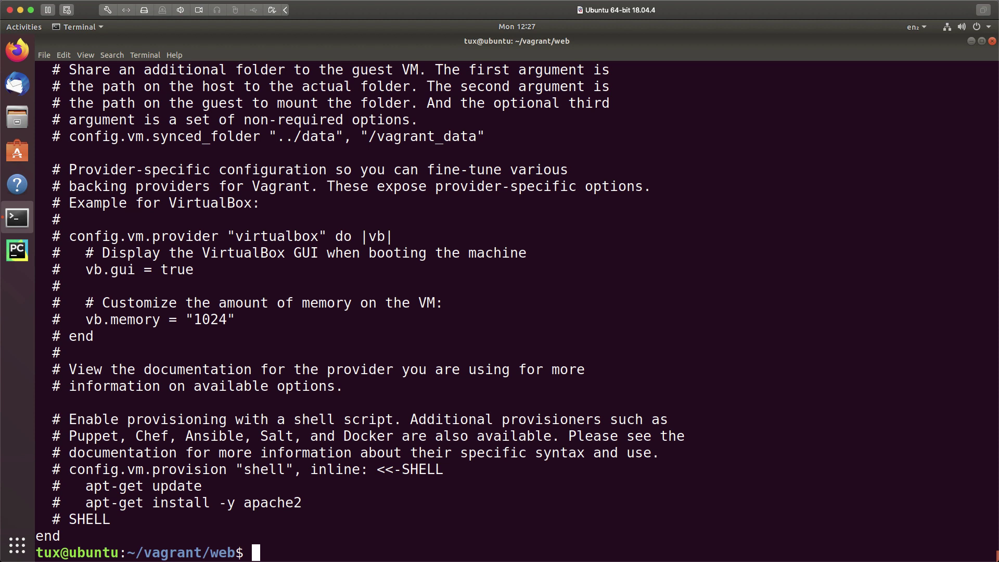
pyautogui.hotkey('ctrl', 'l')
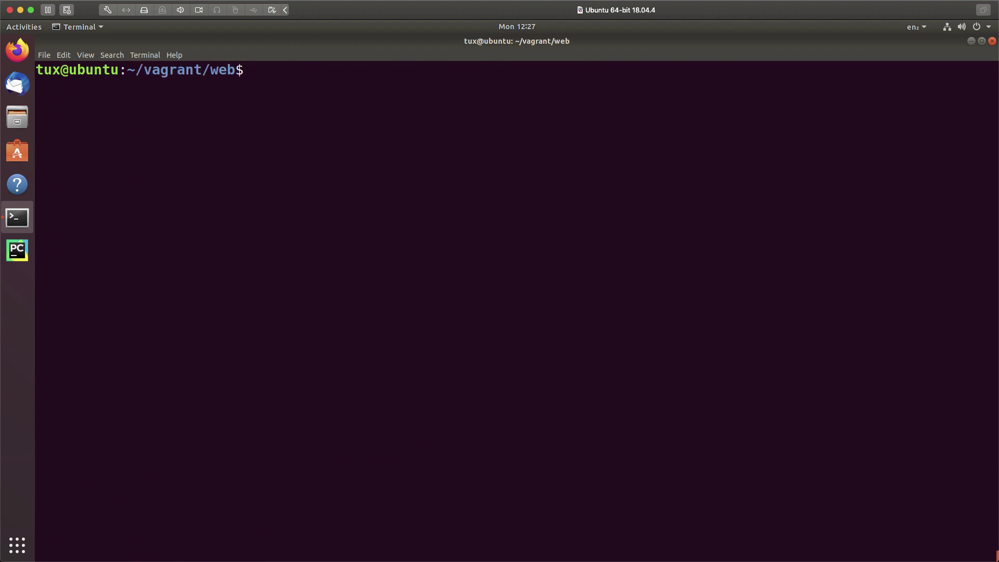
pyautogui.write('sed ')
pyautogui.write('-')
pyautogui.write('E')
pyautogui.write("i '")
pyautogui.write('/')
pyautogui.write('^')
pyautogui.write('\\')
pyautogui.write('s')
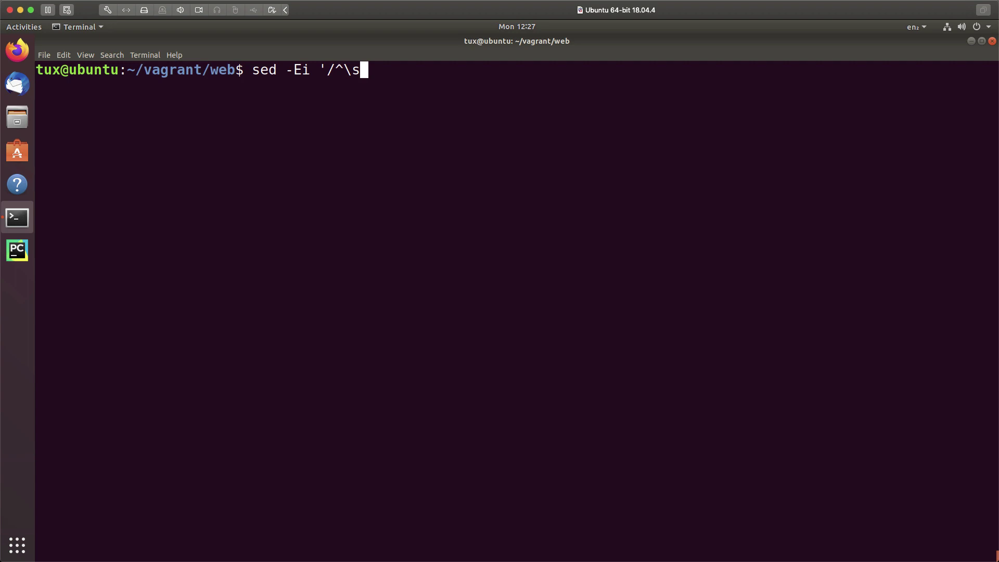
pyautogui.write('*')
pyautogui.write('(')
pyautogui.write('$|')
pyautogui.write('#')
pyautogui.write(')')
pyautogui.write('/d')
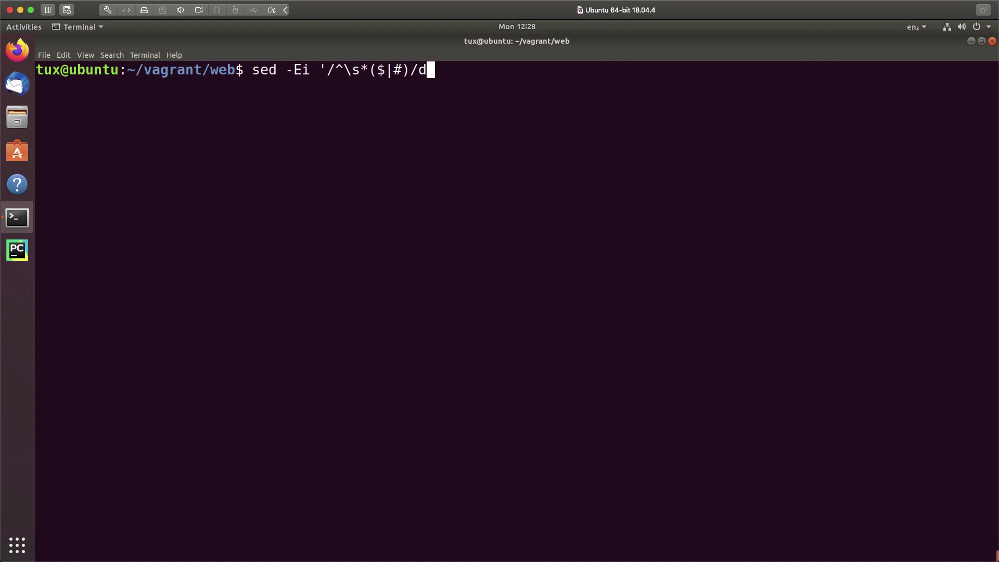
pyautogui.write("'")
pyautogui.write(' Vagrantfile')
pyautogui.press('Return')
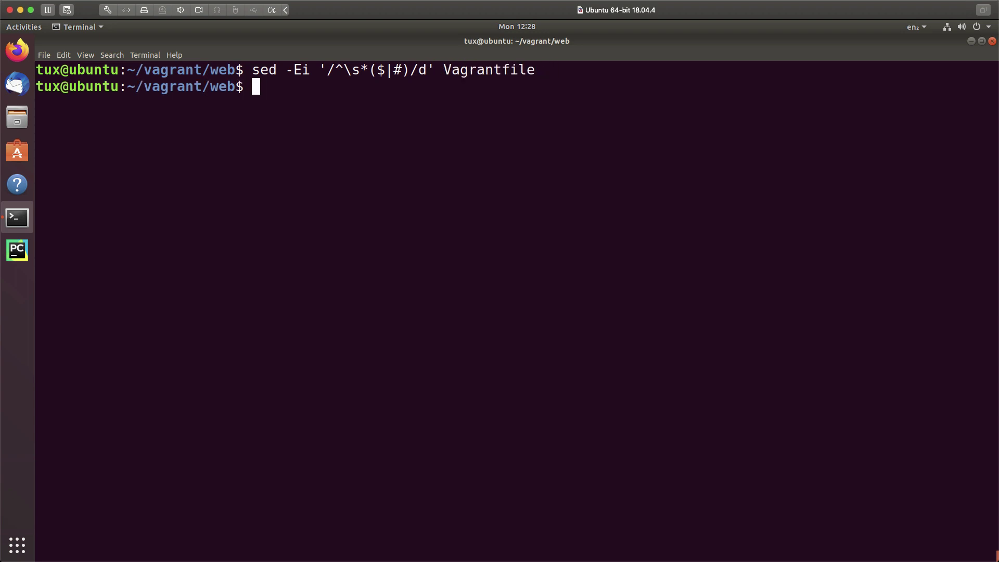
pyautogui.write('vi')
pyautogui.write('m ')
pyautogui.write('Vagrantfile')
# Open the Vagrantfile in vim, duplicate the box line, and turn one copy into hostname 'web'
pyautogui.press('Return')
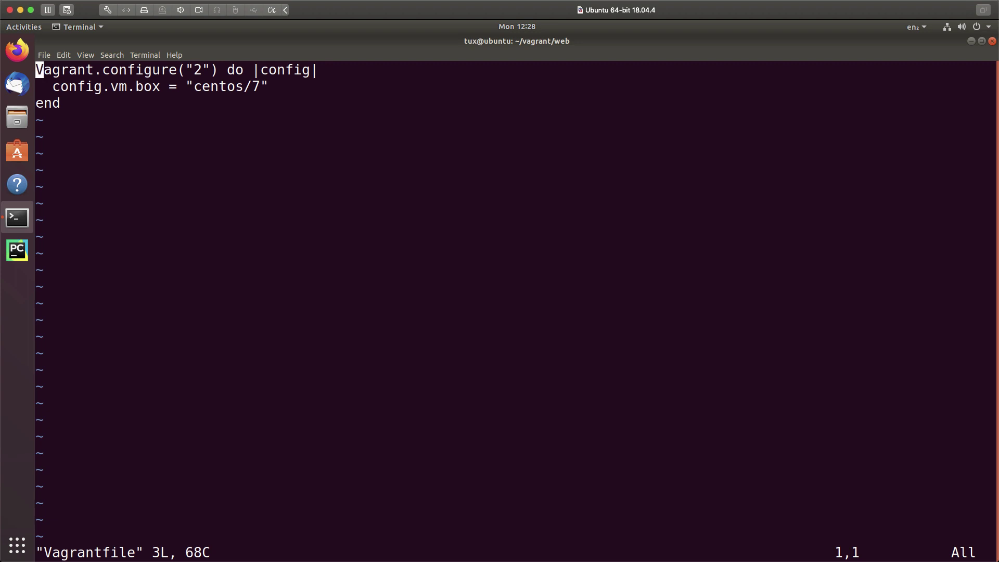
pyautogui.press('j')
pyautogui.press('y')
pyautogui.press('y')
pyautogui.press('p')
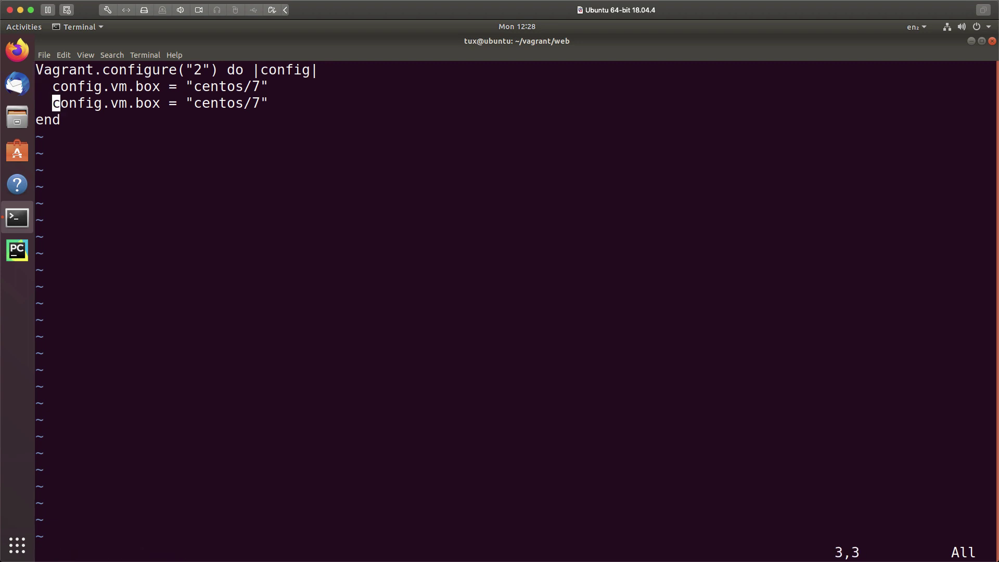
pyautogui.press('p')
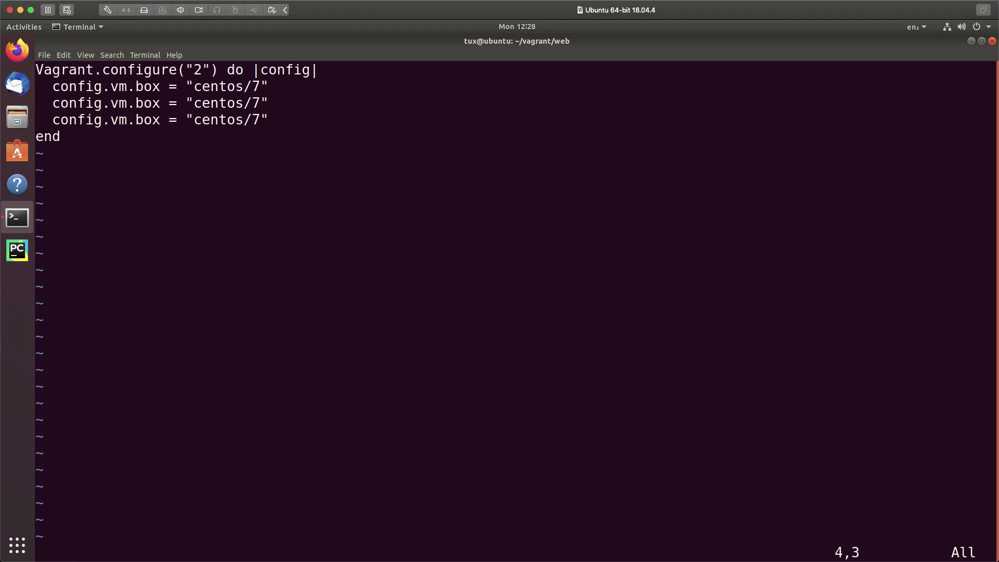
pyautogui.press('k')
pyautogui.press('u')
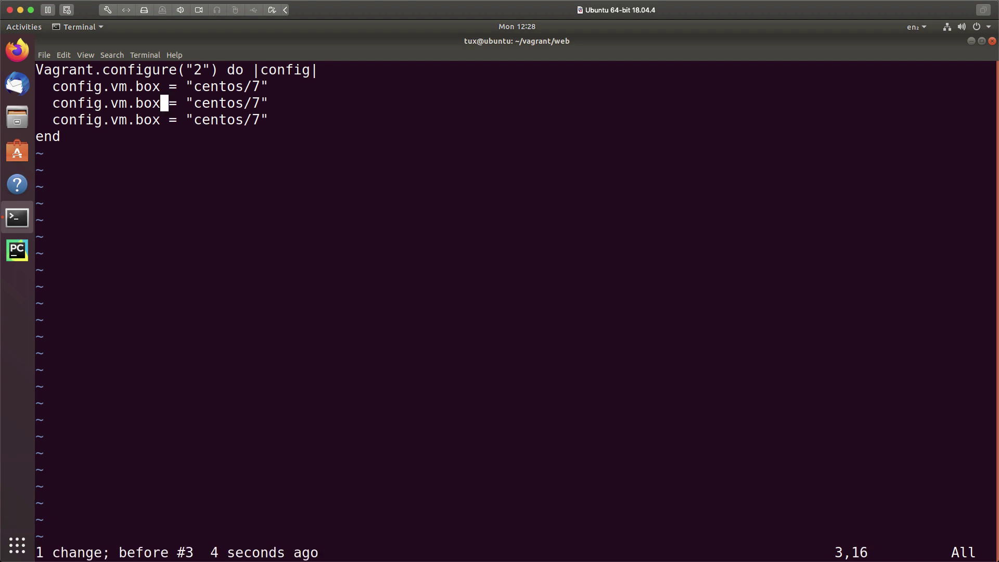
pyautogui.press('i')
pyautogui.press('BackSpace')
pyautogui.press('BackSpace')
pyautogui.press('BackSpace')
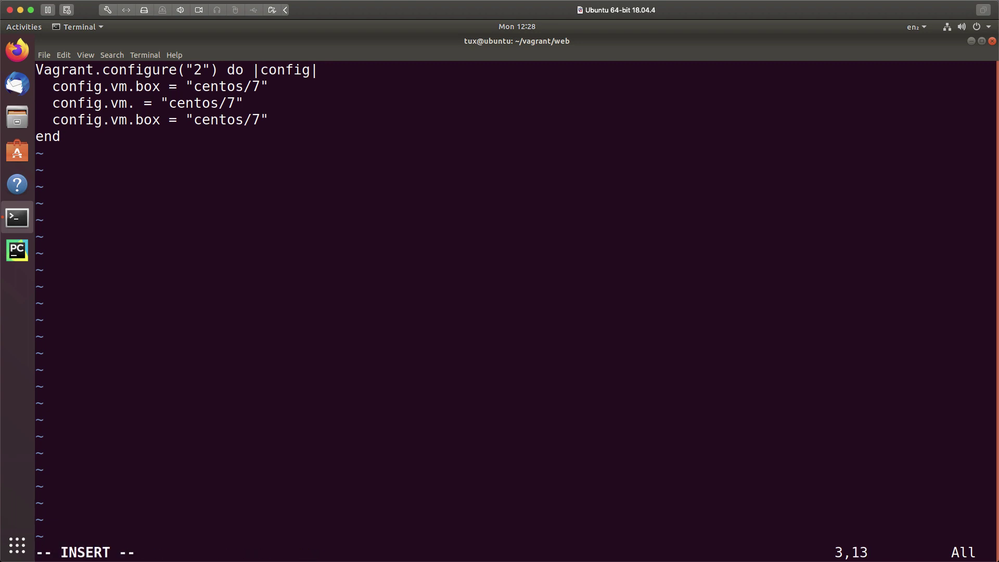
pyautogui.write('hostna')
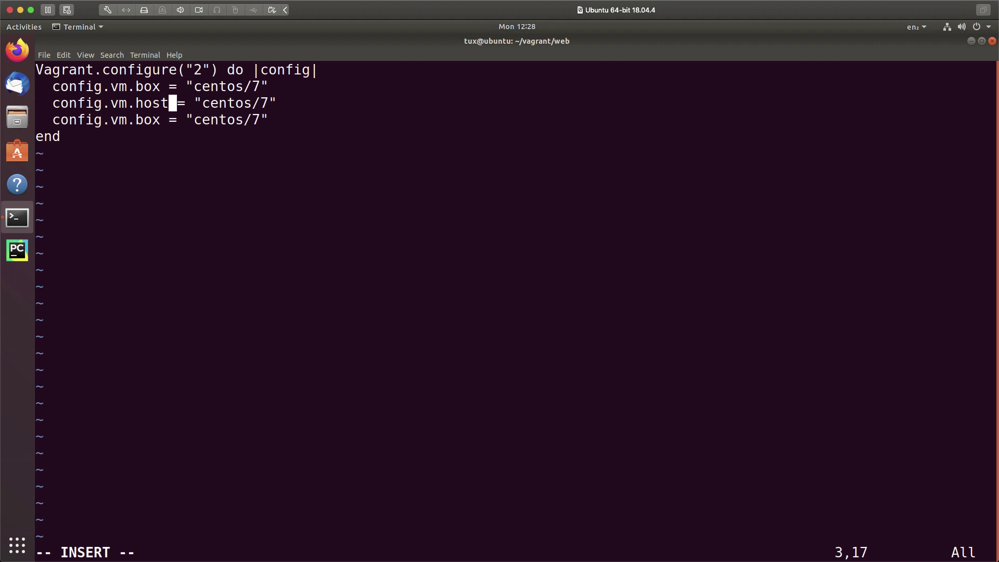
pyautogui.write('me')
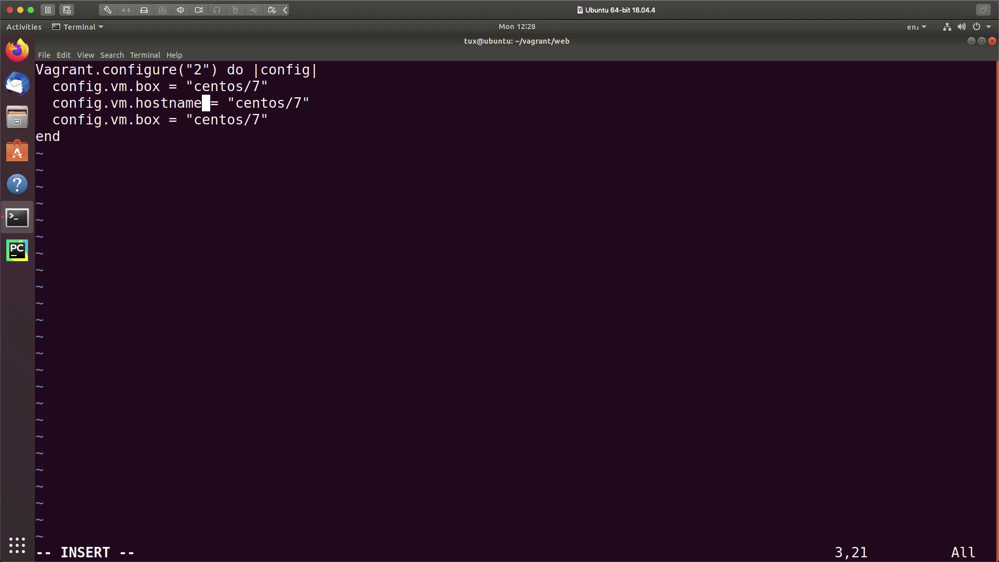
pyautogui.press('Right')
pyautogui.press('Right')
pyautogui.press('Right')
pyautogui.press('Right')
pyautogui.press('Right')
pyautogui.press('Right')
pyautogui.press('Right')
pyautogui.press('Right')
pyautogui.press('Right')
pyautogui.press('Right')
pyautogui.press('Right')
pyautogui.press('BackSpace')
pyautogui.press('BackSpace')
pyautogui.press('BackSpace')
pyautogui.press('BackSpace')
pyautogui.press('BackSpace')
pyautogui.press('BackSpace')
pyautogui.press('BackSpace')
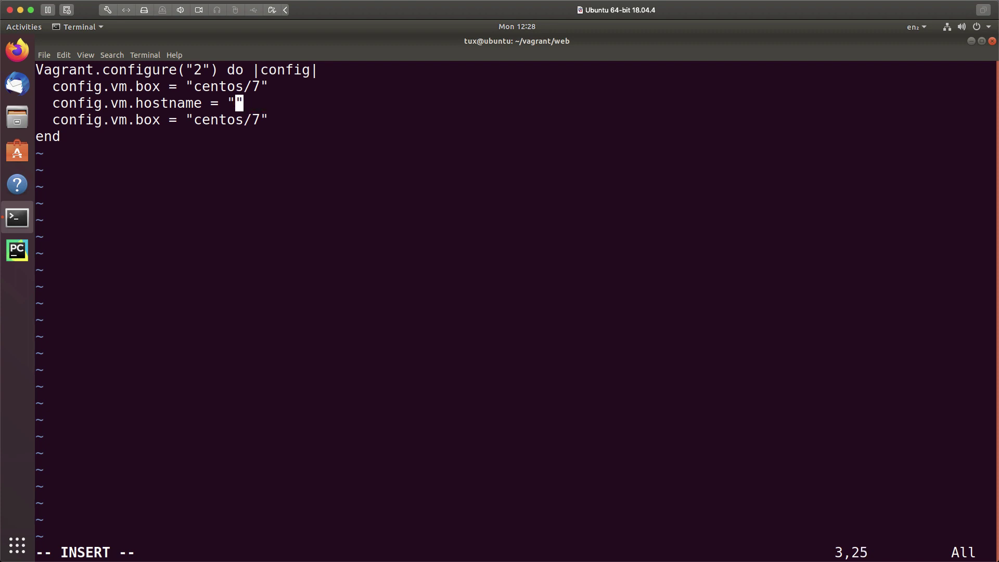
pyautogui.write('web')
# Turn the last copied line into an empty ansible_local provision block with its own end
pyautogui.press('Down')
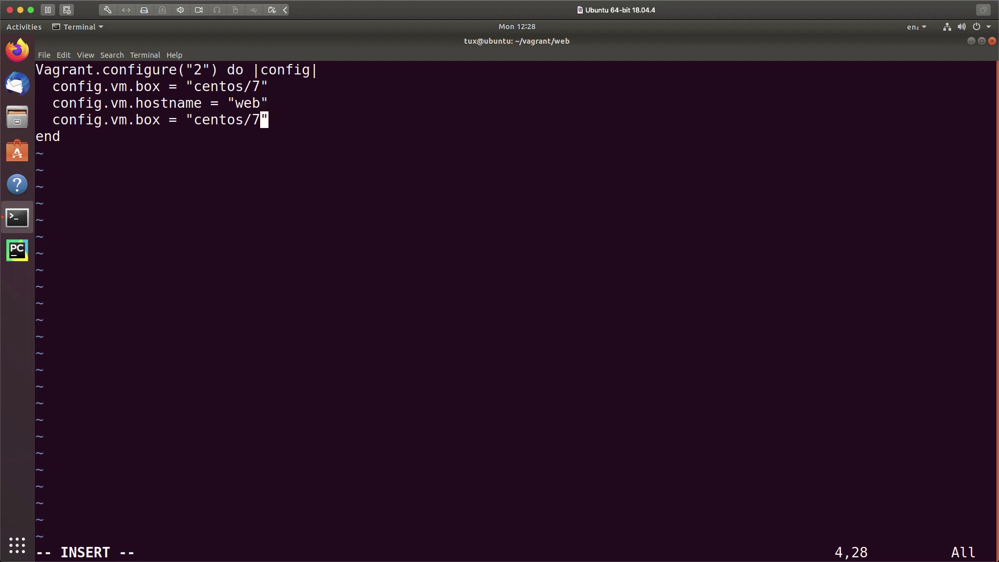
pyautogui.press('Left')
pyautogui.hotkey('ctrl', 'Left')
pyautogui.hotkey('ctrl', 'Left')
pyautogui.press('BackSpace')
pyautogui.press('BackSpace')
pyautogui.press('BackSpace')
pyautogui.write('p')
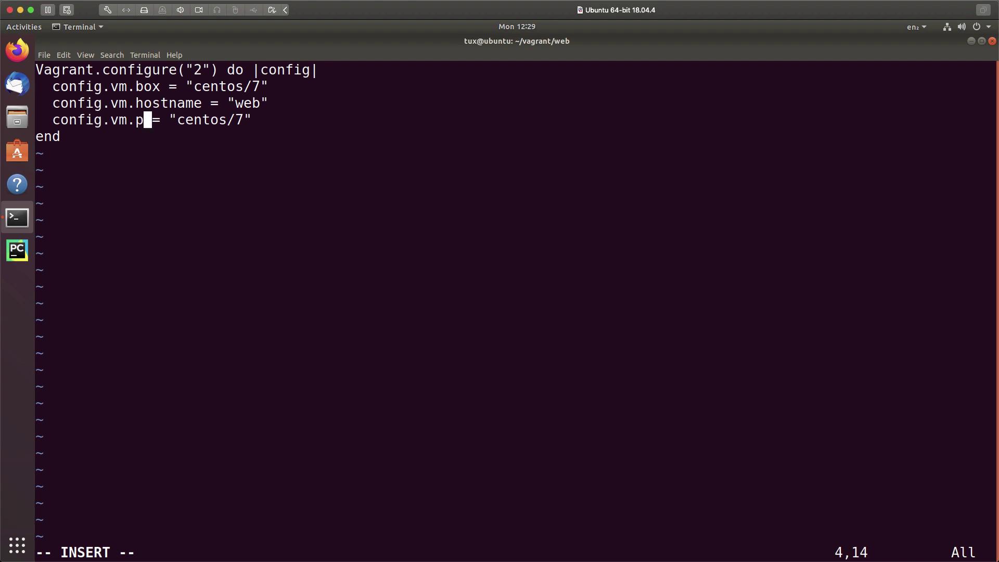
pyautogui.write('rov')
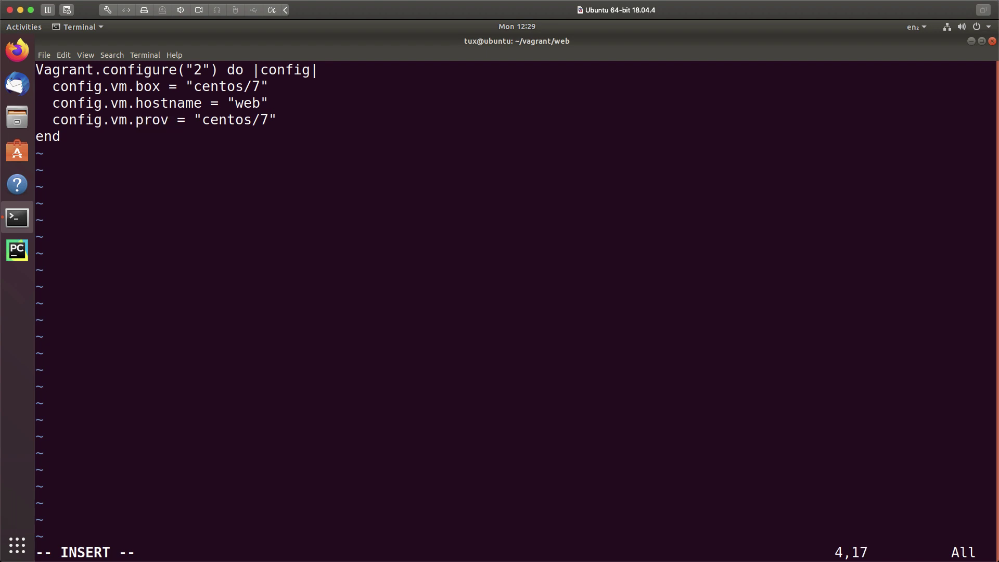
pyautogui.write('isio')
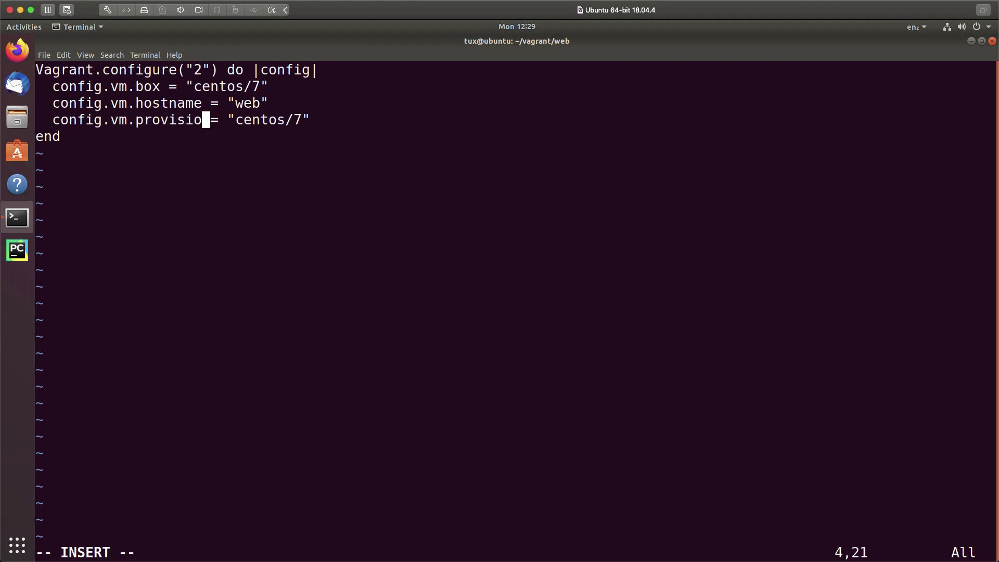
pyautogui.write('n')
pyautogui.press('BackSpace')
pyautogui.press('Right')
pyautogui.press('BackSpace')
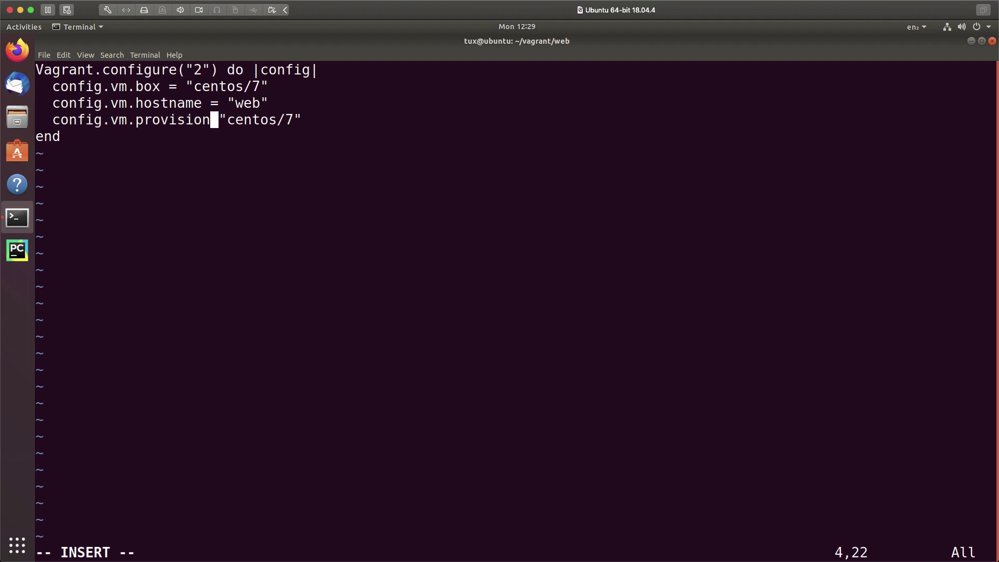
pyautogui.press('Right')
pyautogui.press('Right')
pyautogui.press('Right')
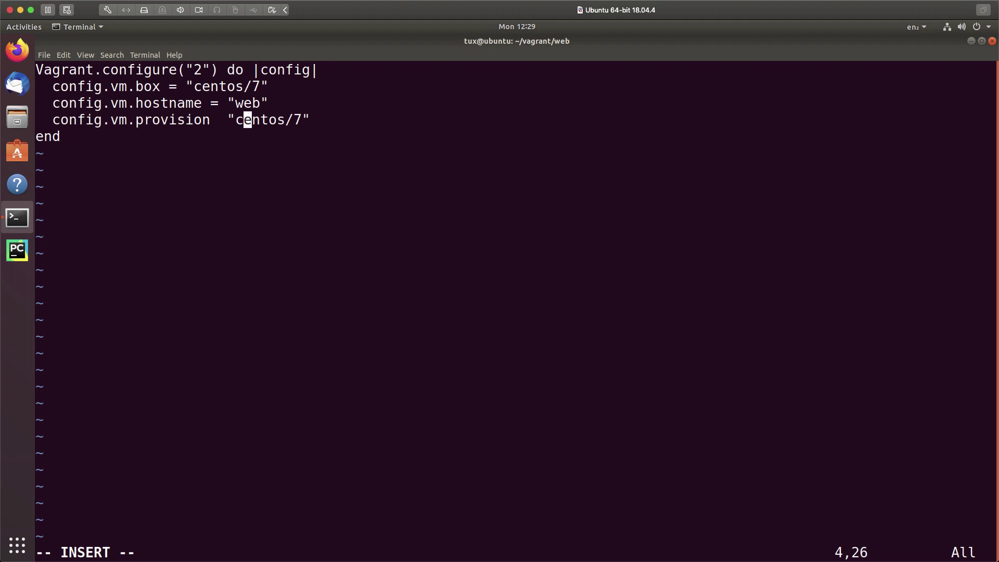
pyautogui.press('Right')
pyautogui.press('Right')
pyautogui.press('Right')
pyautogui.press('Right')
pyautogui.press('Right')
pyautogui.press('Right')
pyautogui.press('Right')
pyautogui.press('BackSpace')
pyautogui.press('BackSpace')
pyautogui.press('BackSpace')
pyautogui.press('BackSpace')
pyautogui.press('BackSpace')
pyautogui.press('BackSpace')
pyautogui.press('BackSpace')
pyautogui.write('a')
pyautogui.write('nsible_loc')
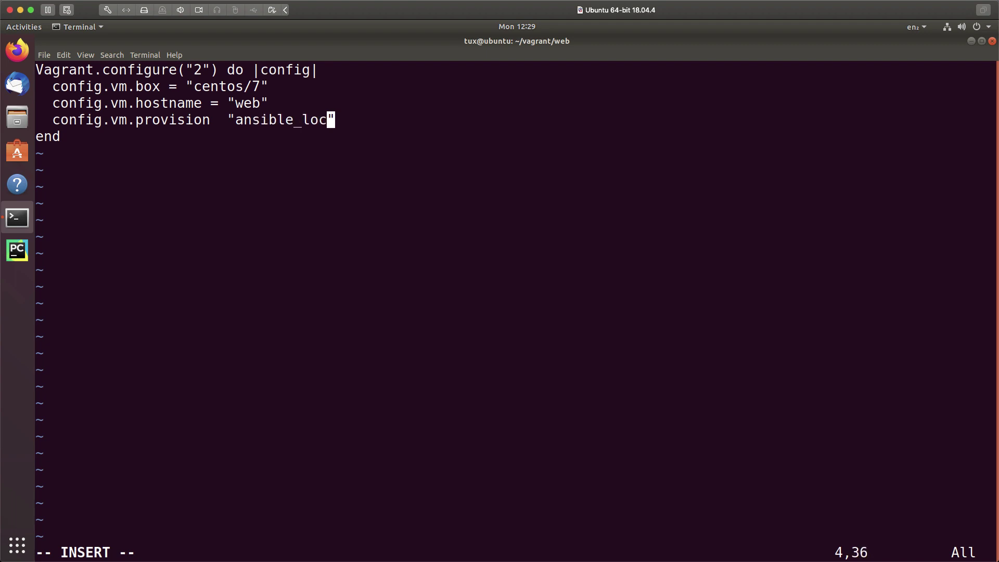
pyautogui.write('al')
pyautogui.press('Right')
pyautogui.write('do ')
pyautogui.write('|')
pyautogui.write('a')
pyautogui.write('|')
pyautogui.press('Return')
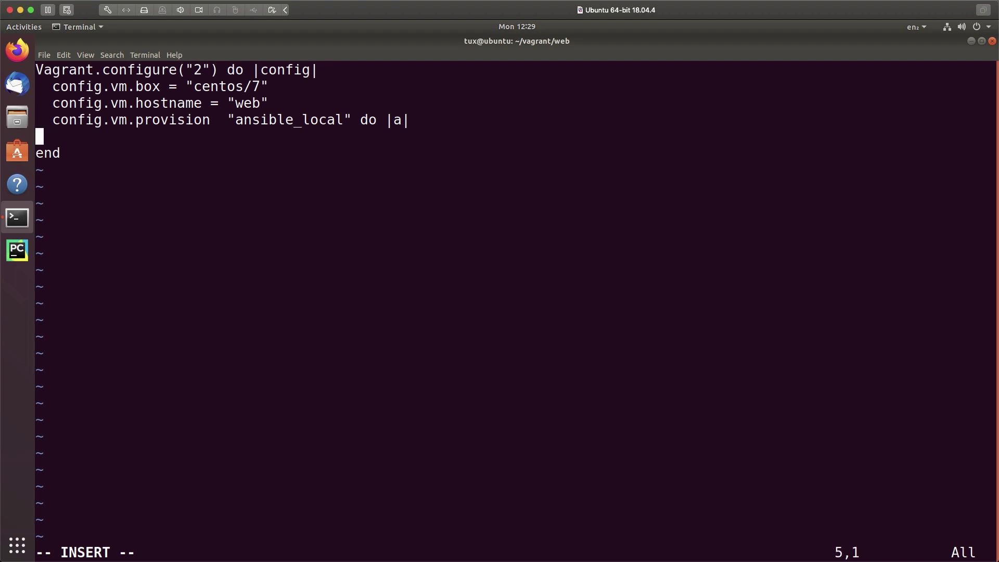
pyautogui.write('e')
pyautogui.write('nd')
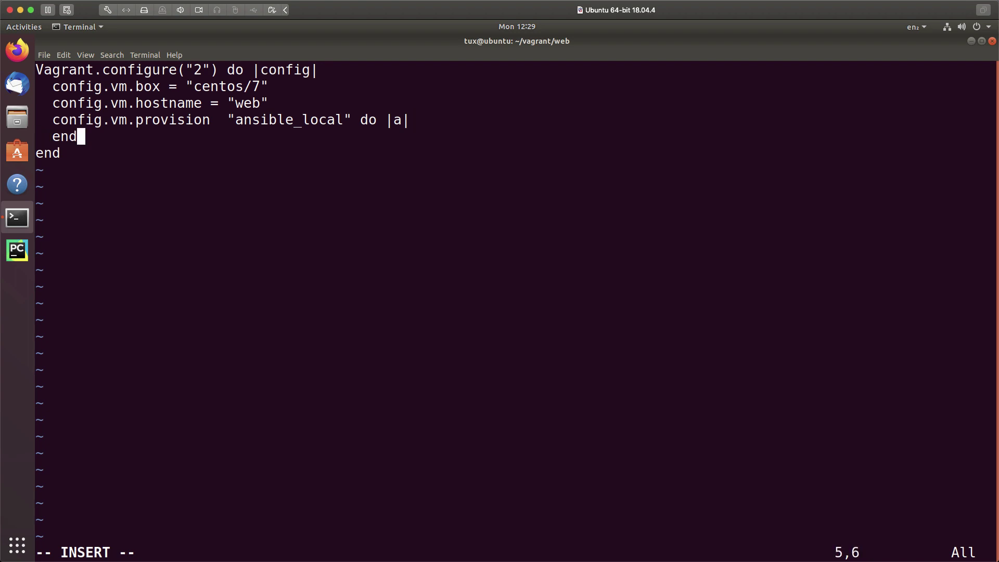
pyautogui.press('Escape')
pyautogui.write(':')
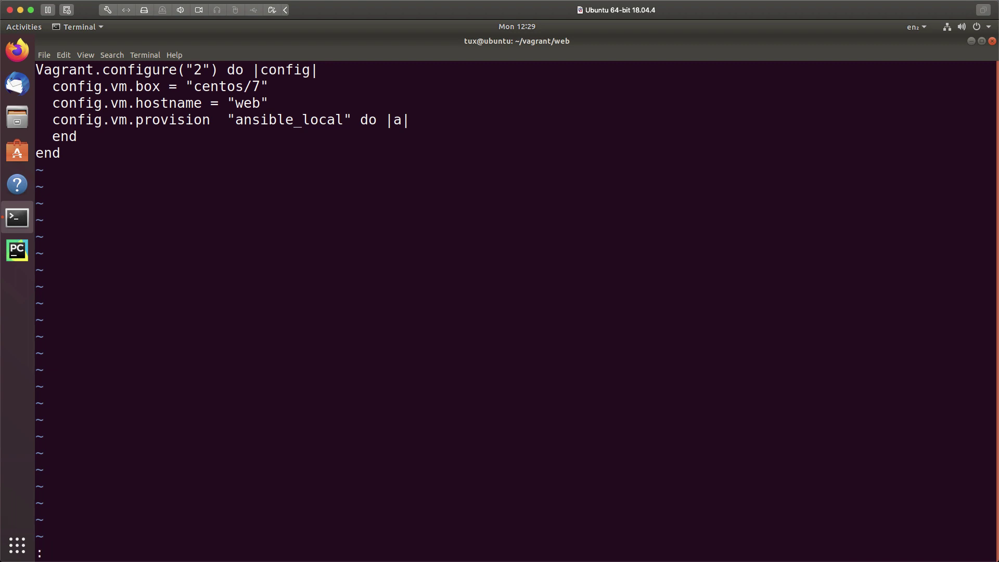
pyautogui.write('set ft')
pyautogui.write('=ruby')
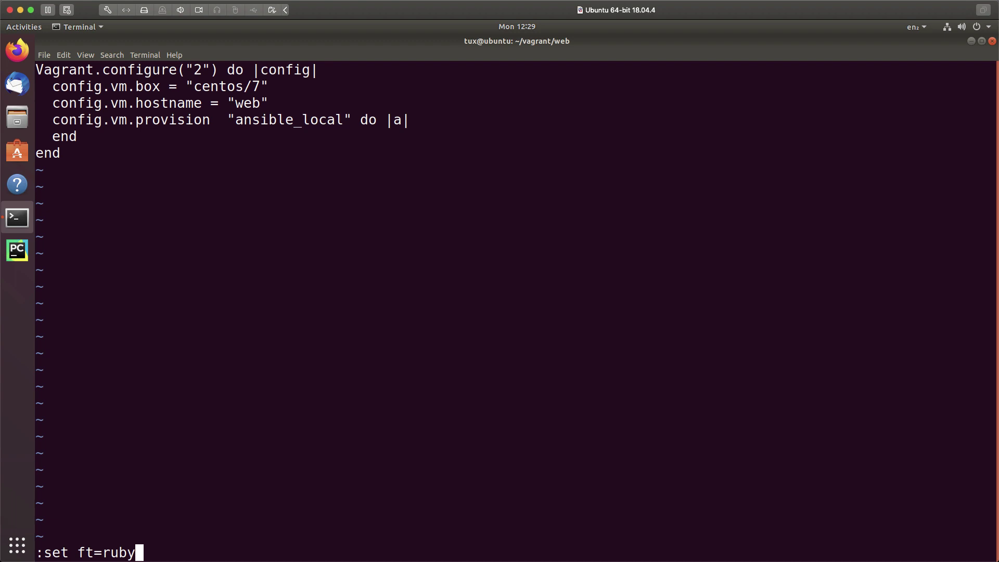
# Enable Ruby highlighting with :set ft=ruby and add an empty line inside the provision block
pyautogui.press('Return')
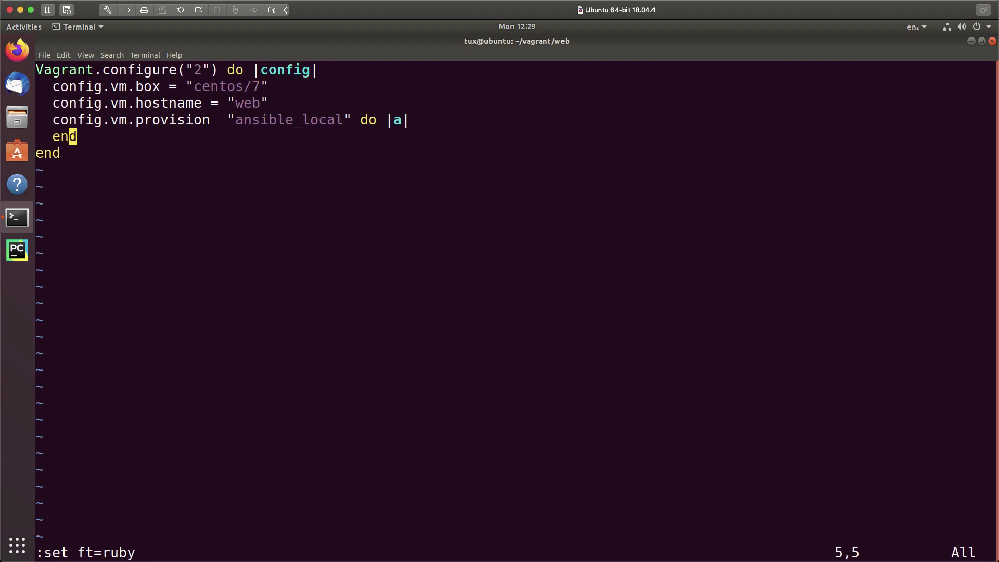
pyautogui.press('k')
pyautogui.press('o')
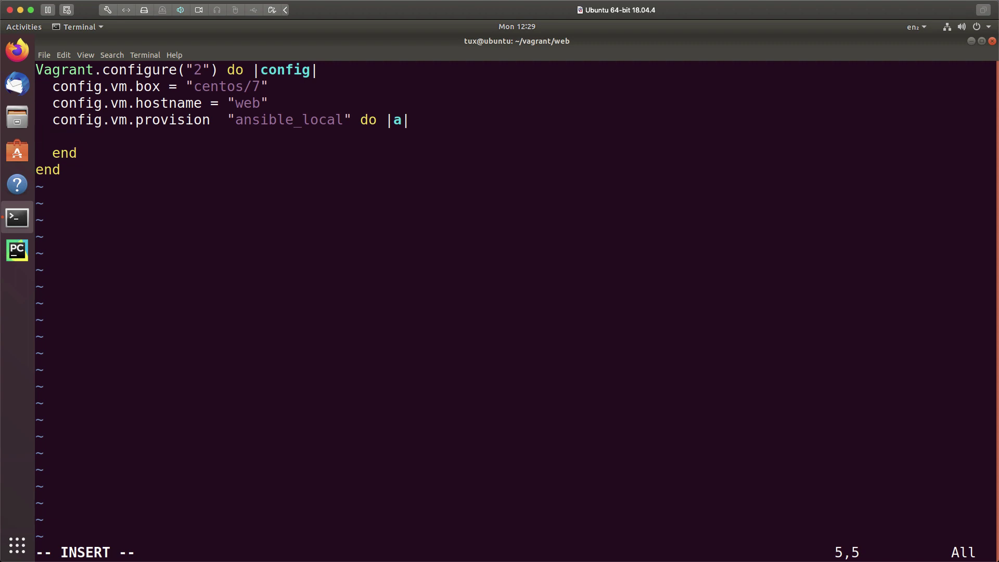
pyautogui.write('a.')
pyautogui.write('play')
pyautogui.write('book')
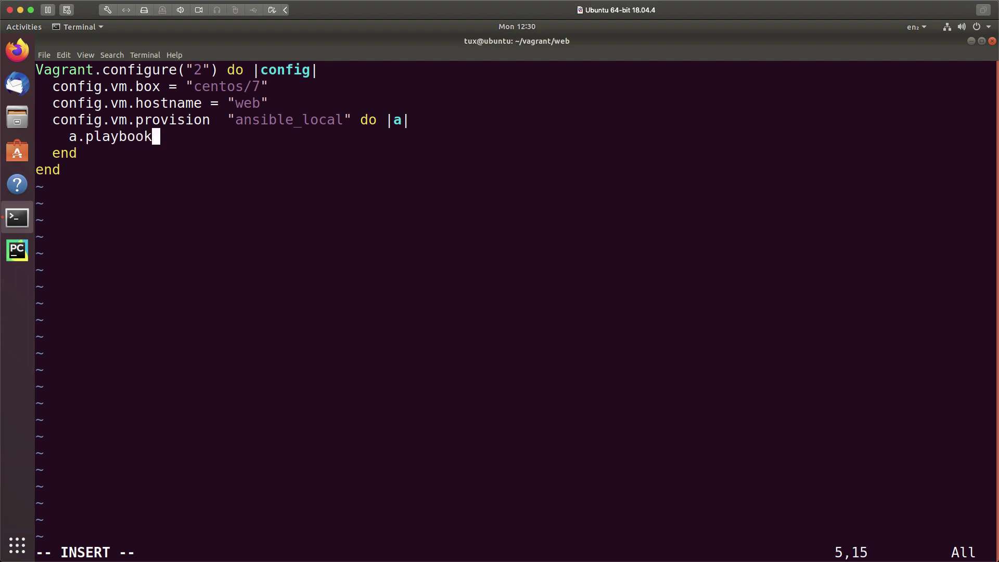
pyautogui.write(' = ')
pyautogui.write('playboo')
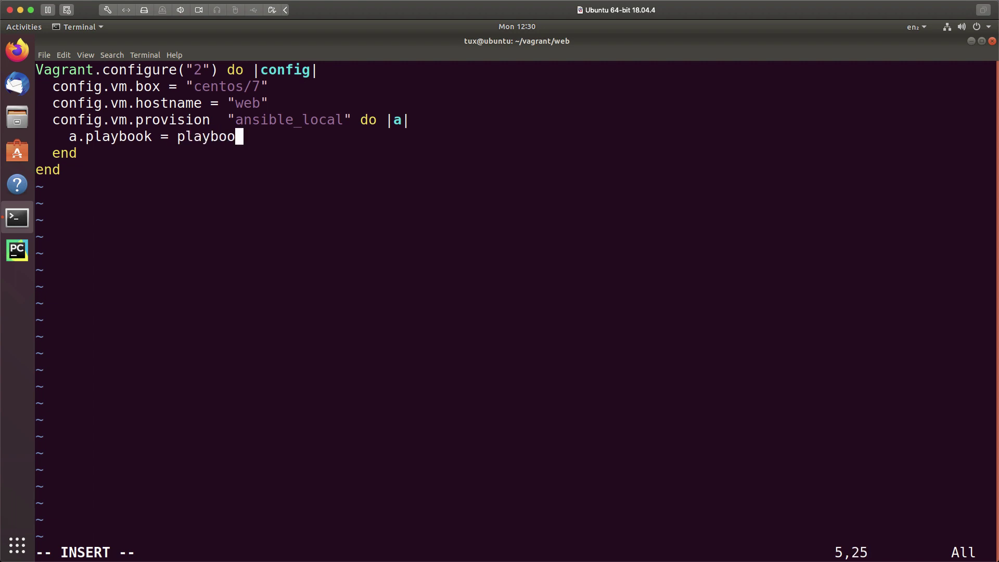
pyautogui.write('k.yaml')
pyautogui.write('"')
# Set a.playbook = "playbook.yaml" in the ansible_local block, adding the missing opening quote
pyautogui.press('Left')
pyautogui.press('Left')
pyautogui.press('Left')
pyautogui.press('Left')
pyautogui.press('Left')
pyautogui.press('Left')
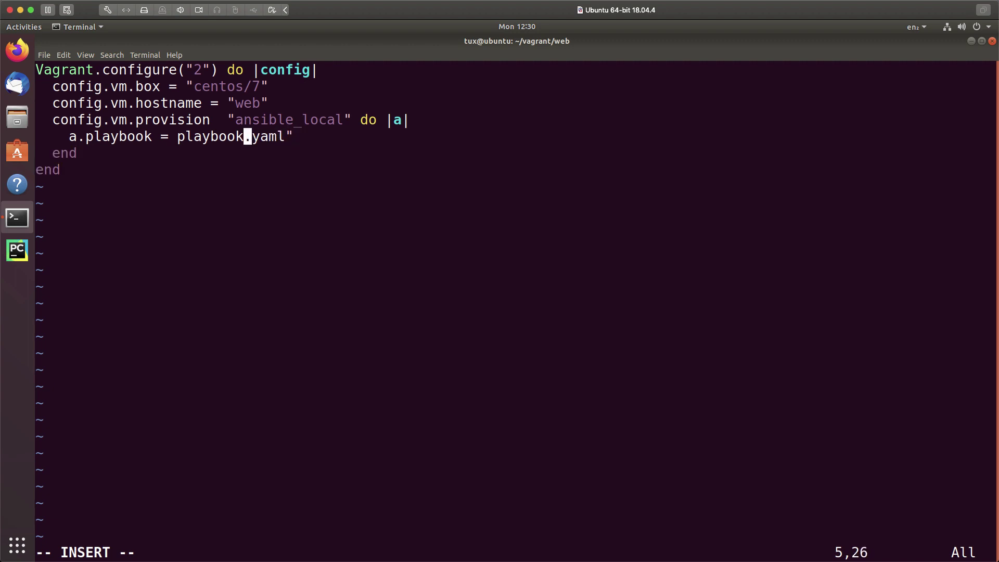
pyautogui.press('Left')
pyautogui.press('Left')
pyautogui.press('Left')
pyautogui.press('Left')
pyautogui.press('Left')
pyautogui.press('Left')
pyautogui.press('Left')
pyautogui.press('Left')
pyautogui.press('Right')
pyautogui.write('"')
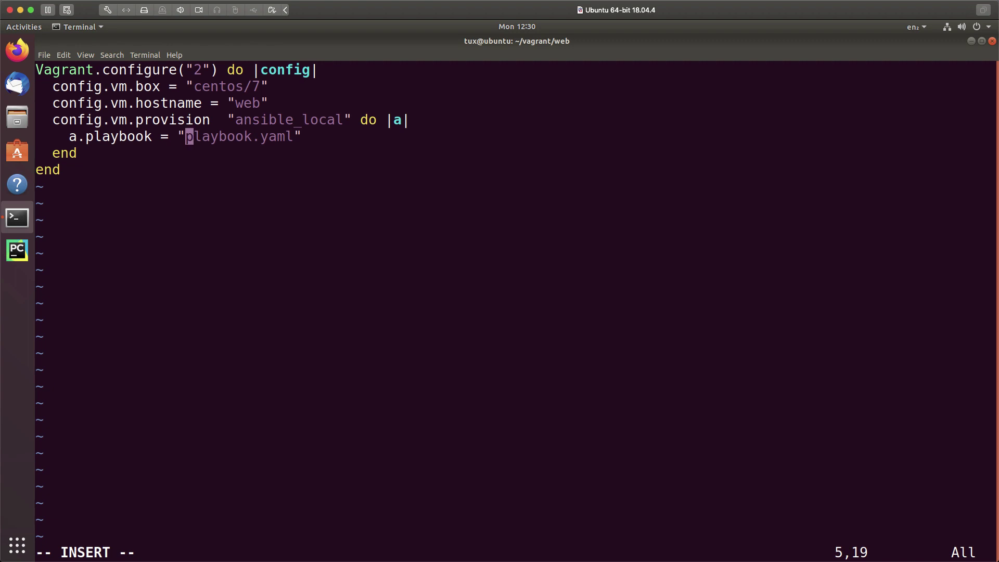
pyautogui.press('Up')
pyautogui.press('Up')
pyautogui.press('Right')
pyautogui.press('Right')
pyautogui.press('Right')
pyautogui.press('Right')
pyautogui.press('Right')
pyautogui.press('Right')
pyautogui.press('Right')
pyautogui.press('Right')
pyautogui.press('Right')
# Add a forwarded_port network line mapping guest port 80 to host port 8080
pyautogui.press('Return')
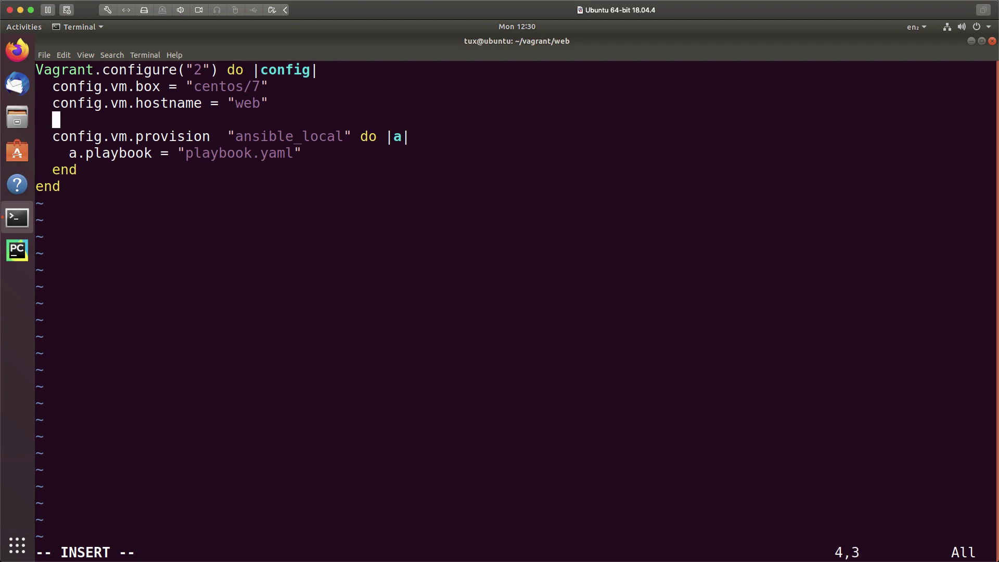
pyautogui.write('config')
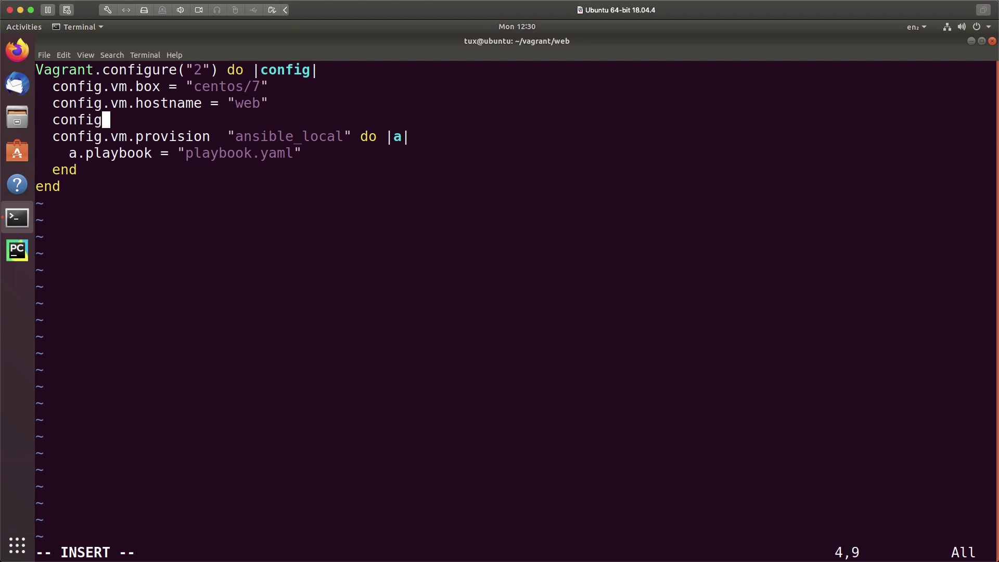
pyautogui.write('.v')
pyautogui.write('m')
pyautogui.write('.')
pyautogui.write('netw')
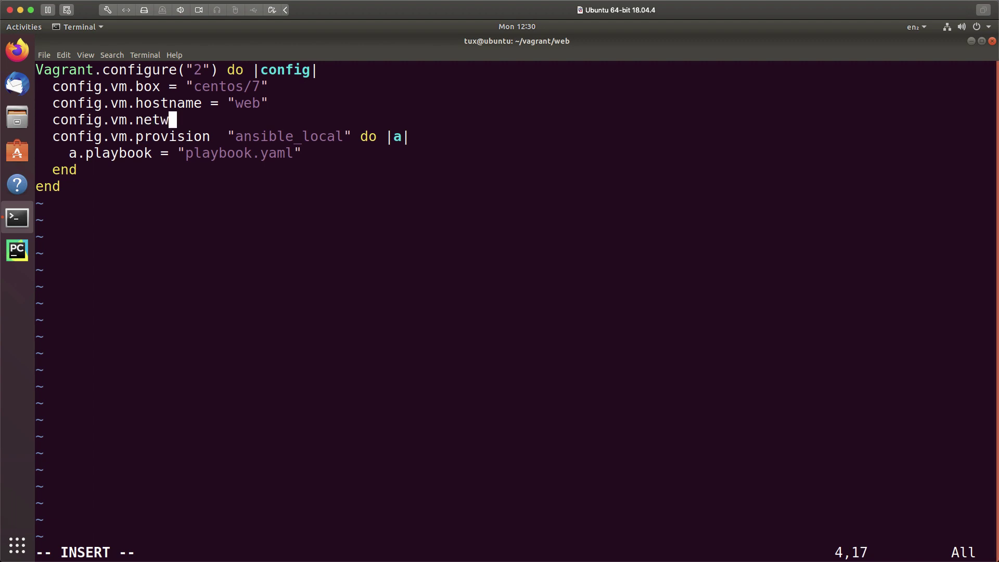
pyautogui.write('ork')
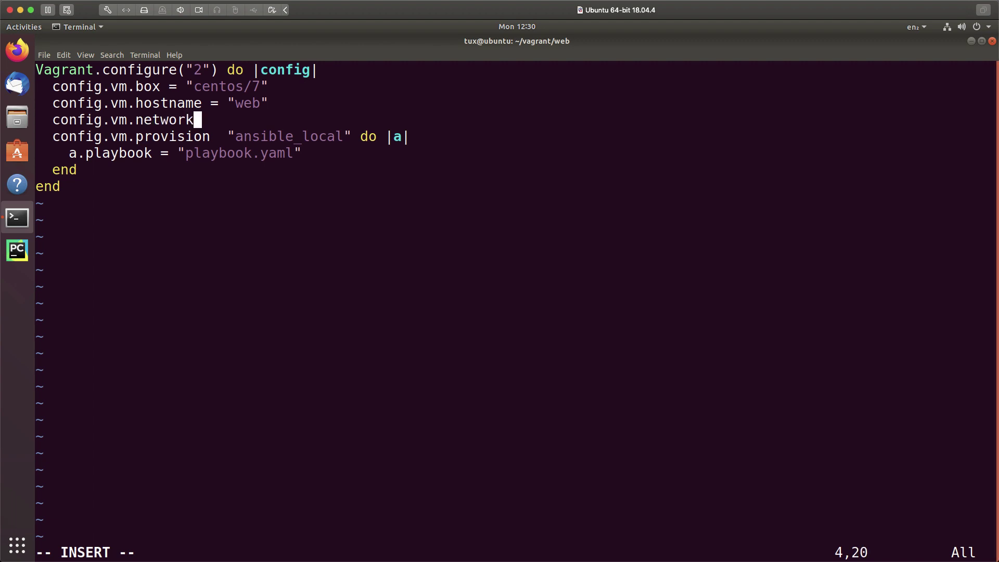
pyautogui.write(' "')
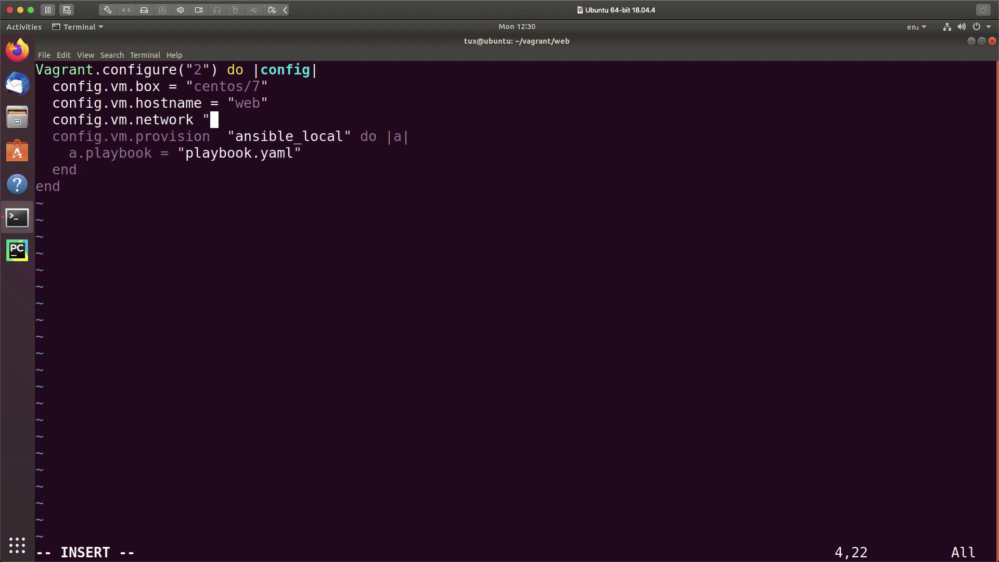
pyautogui.write('forwar')
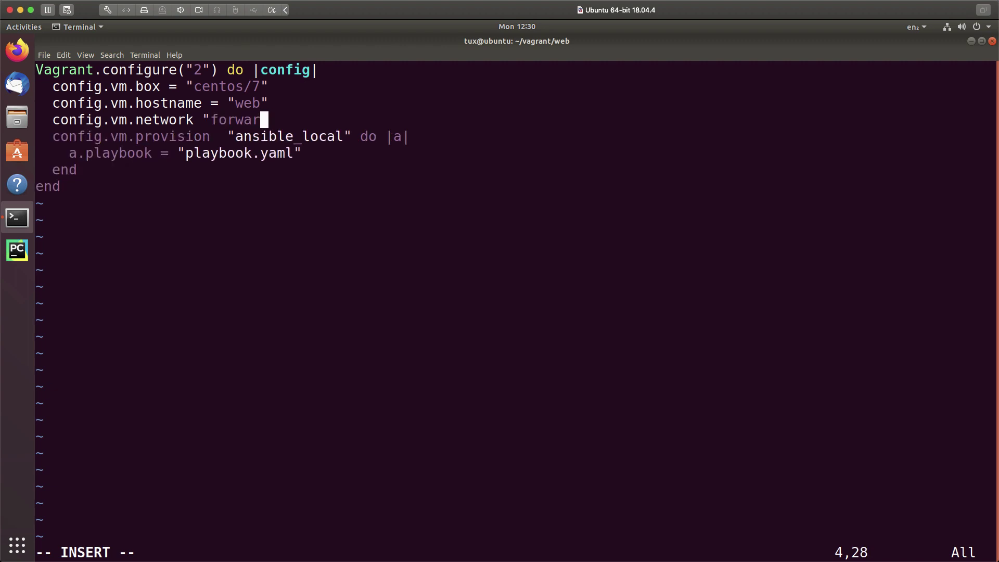
pyautogui.write('ded_')
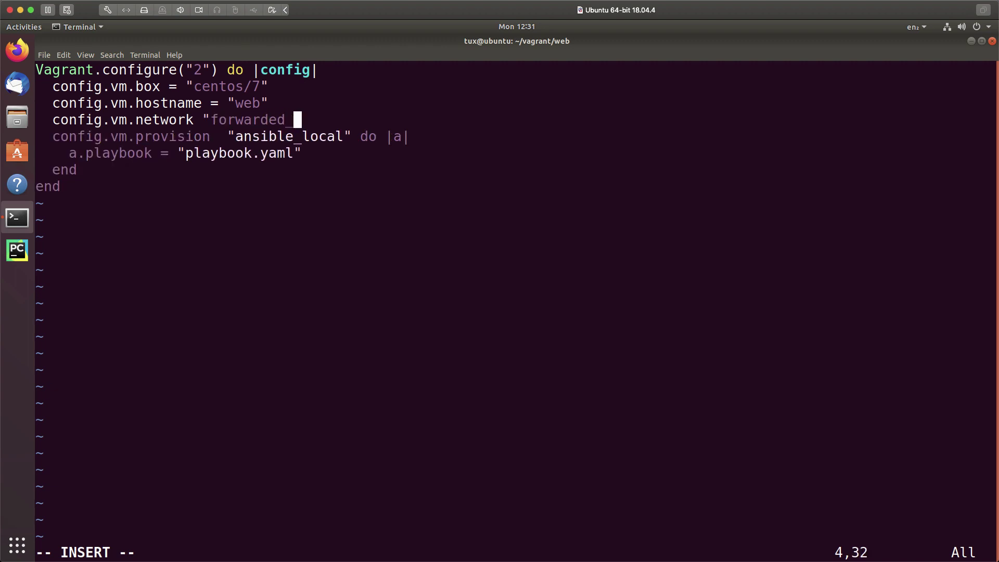
pyautogui.write('pa')
pyautogui.press('BackSpace')
pyautogui.write('o')
pyautogui.write('rt')
pyautogui.write('"')
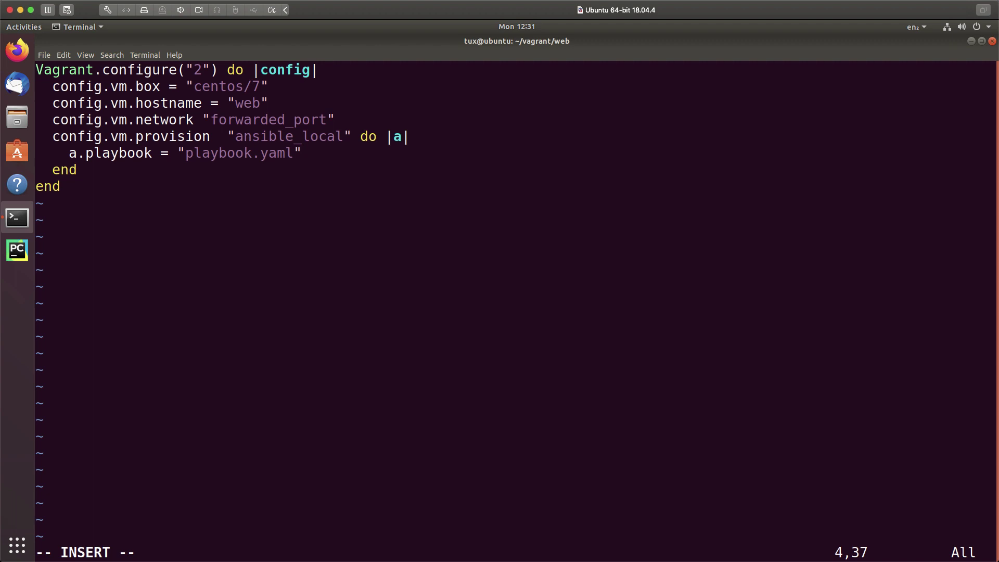
pyautogui.write(', guest')
pyautogui.write(': ')
pyautogui.write('80')
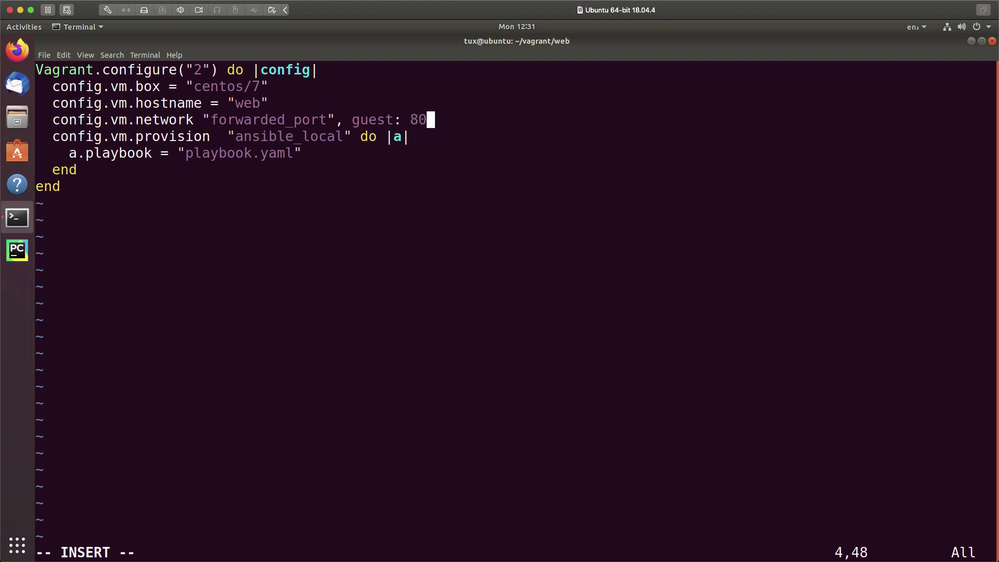
pyautogui.write(', ')
pyautogui.write('host')
pyautogui.write(':')
pyautogui.write(' 8')
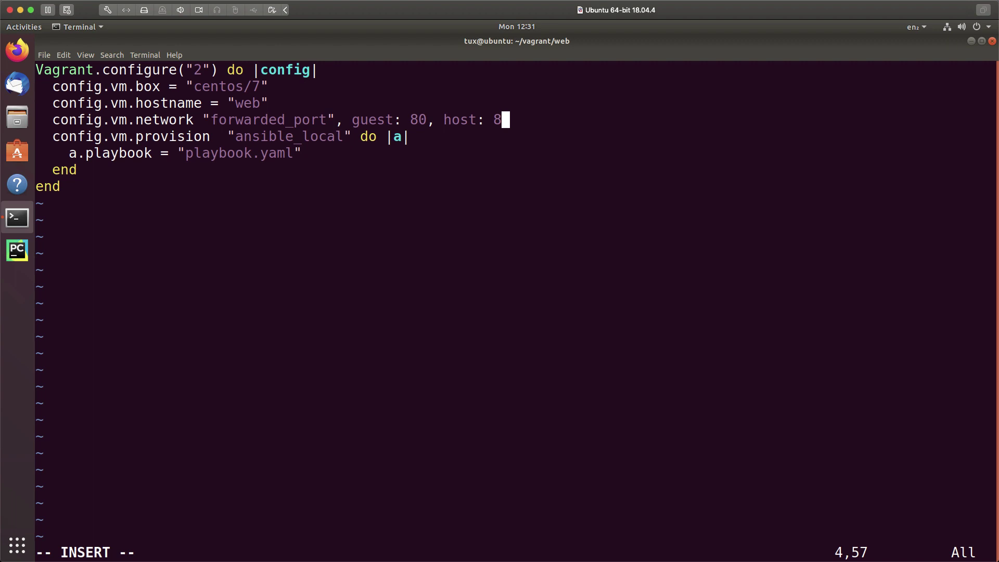
pyautogui.write('080')
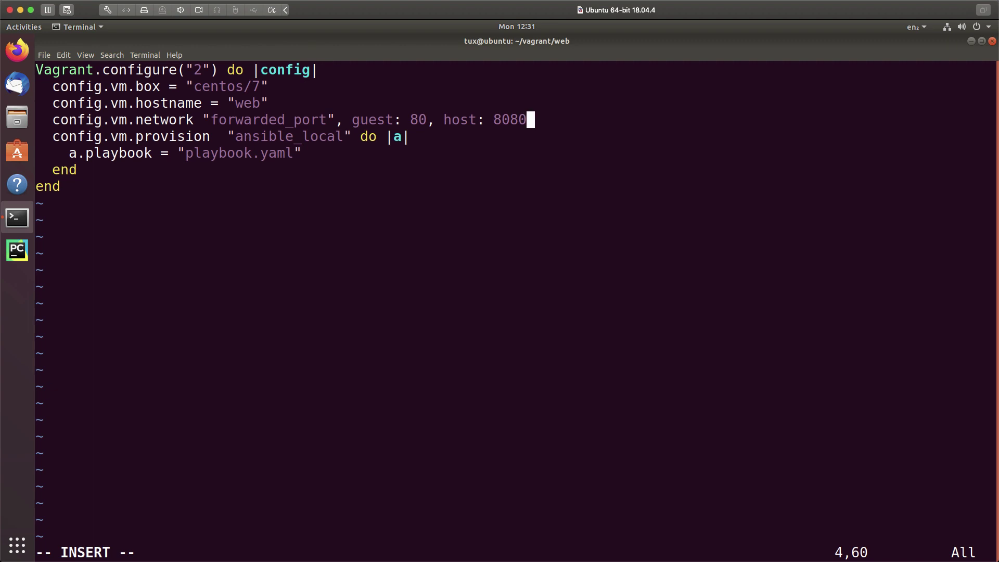
pyautogui.press('Escape')
pyautogui.write(':x')
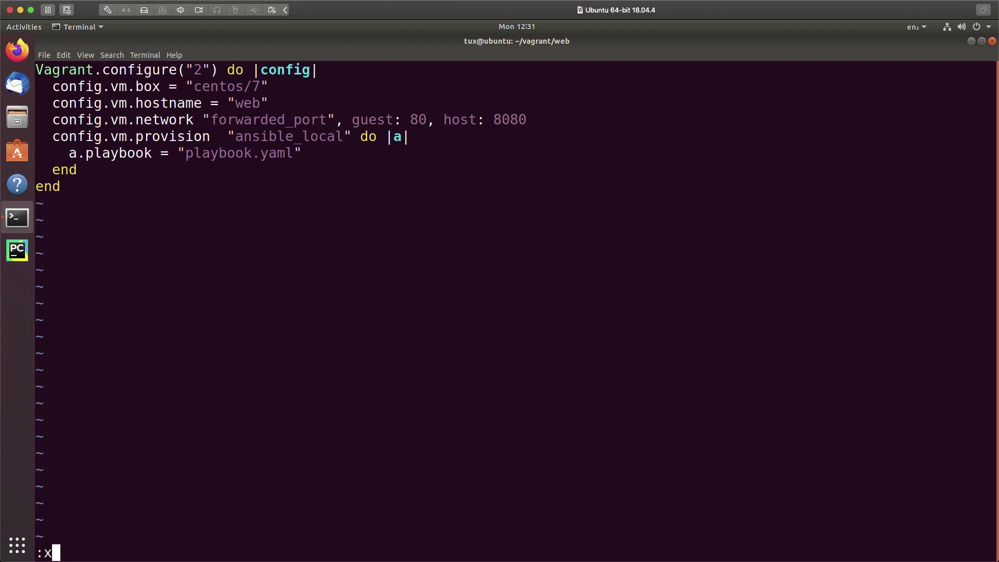
# Save and quit the Vagrantfile with :x, then open a new playbook.yaml in vim
pyautogui.press('Return')
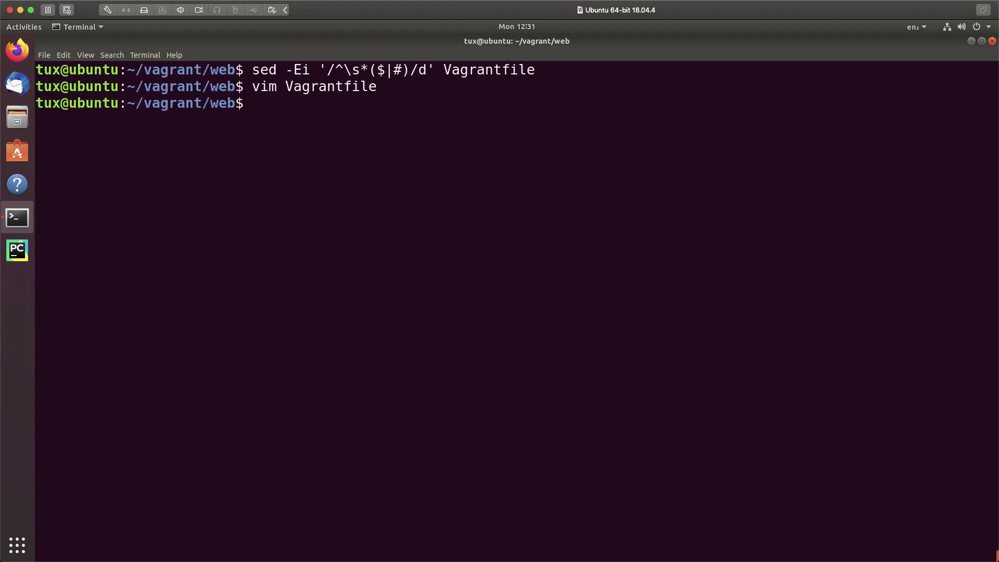
pyautogui.write('vim ')
pyautogui.write('playbo')
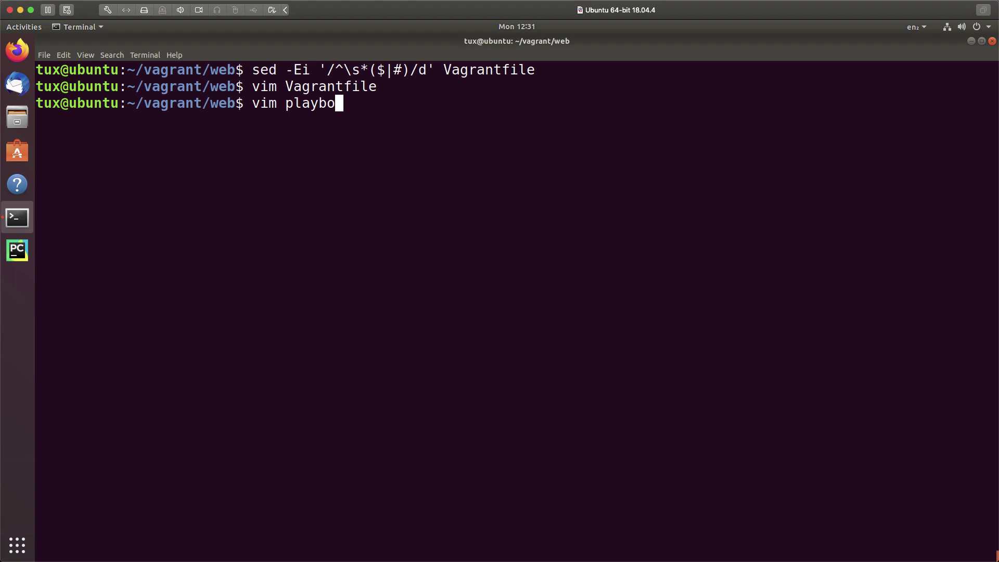
pyautogui.write('ok.yam')
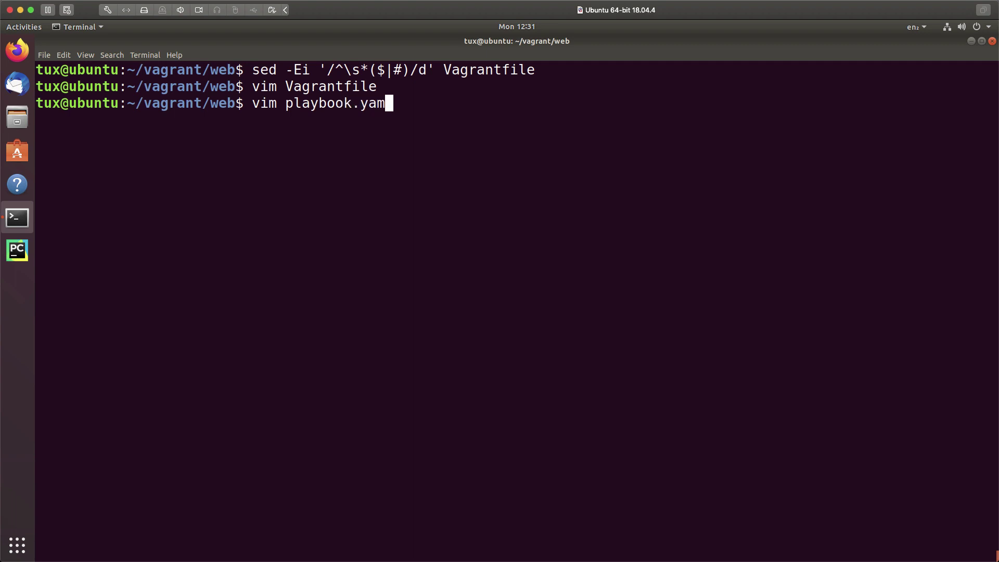
pyautogui.write('l')
pyautogui.press('Return')
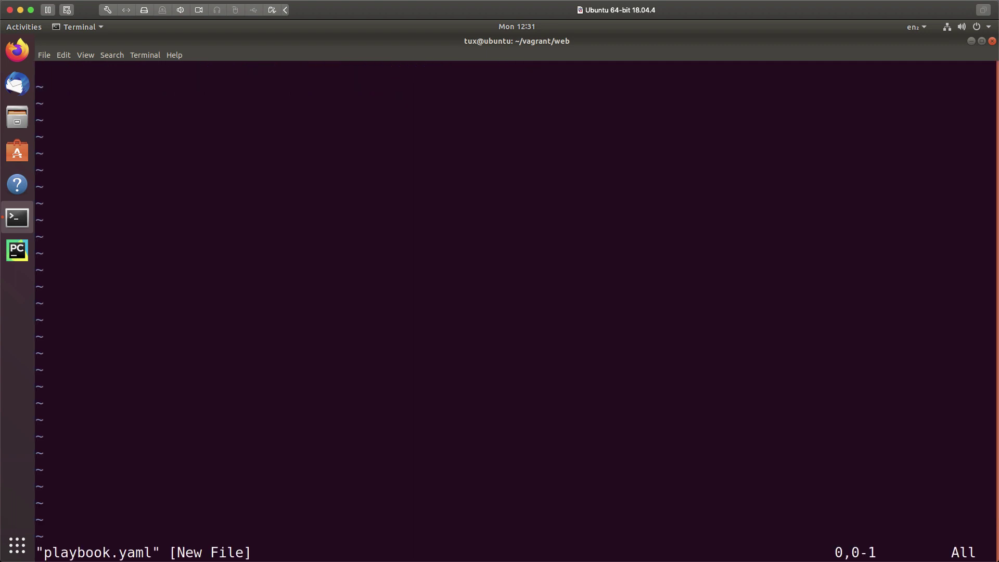
pyautogui.write('i---')
# Write the play header: name Manage Apache, hosts all, become true, gather_facts false
pyautogui.press('Return')
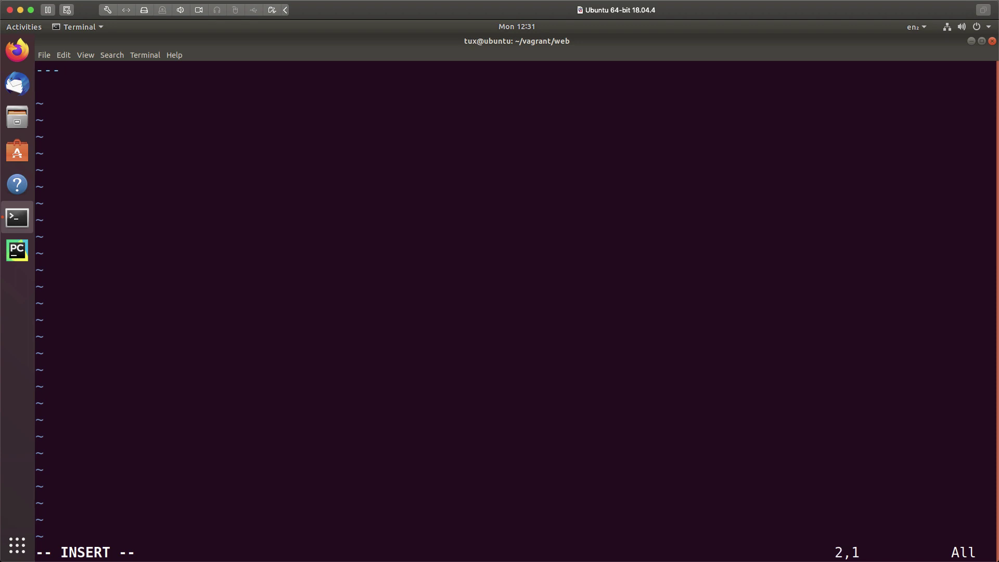
pyautogui.write('- name: ')
pyautogui.write('Manage A')
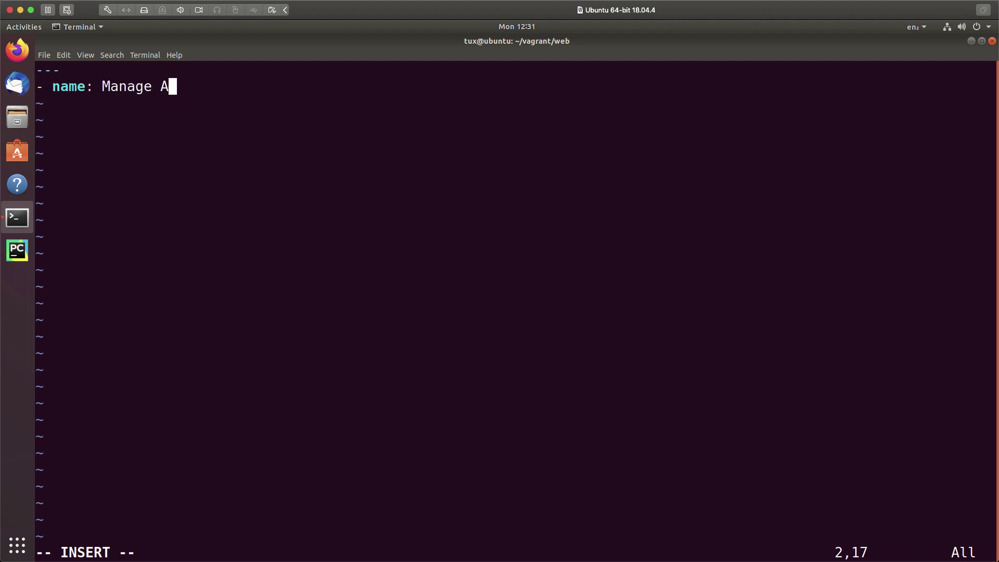
pyautogui.write('pache')
pyautogui.press('Return')
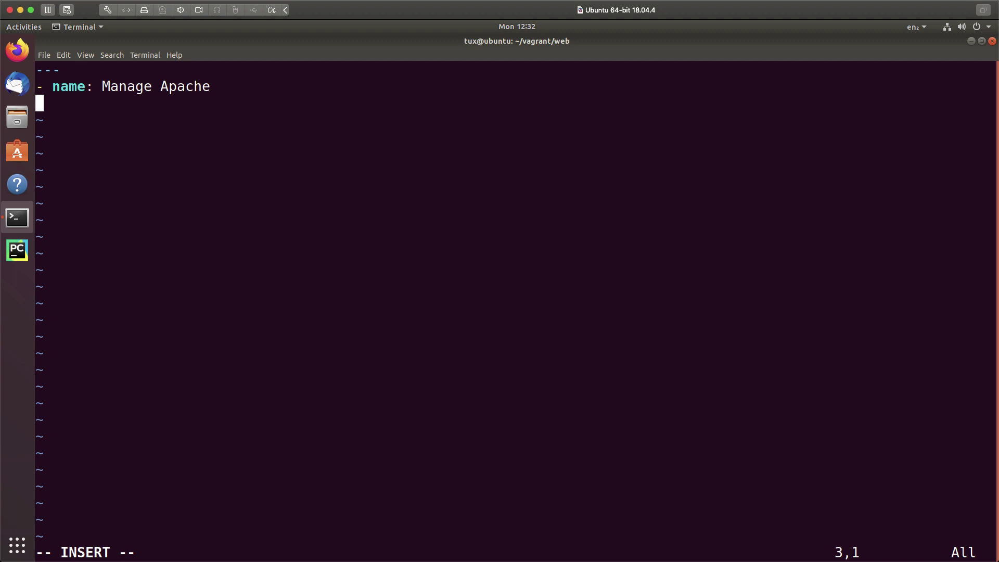
pyautogui.press('Tab')
pyautogui.press('BackSpace')
pyautogui.write('hosts')
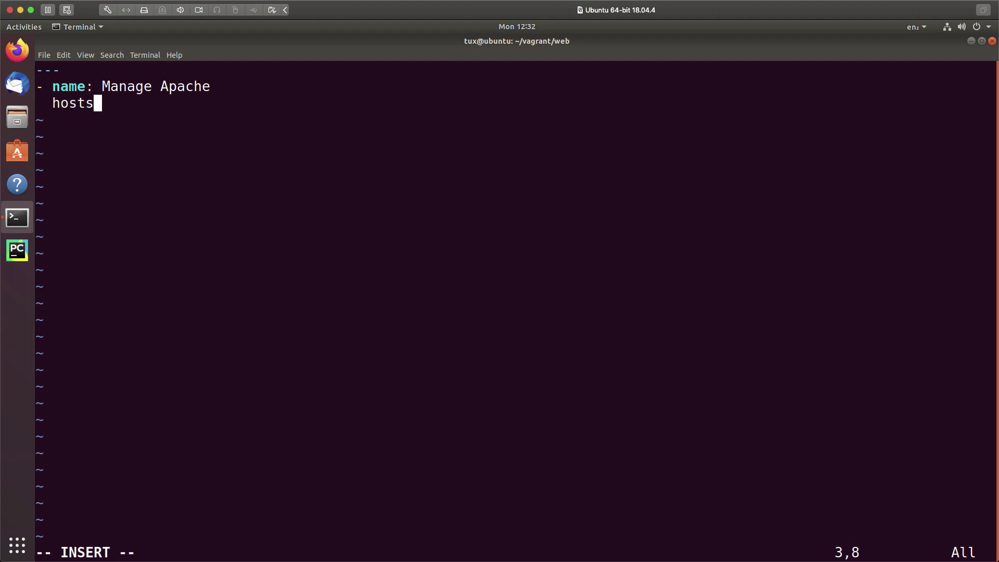
pyautogui.write(': ')
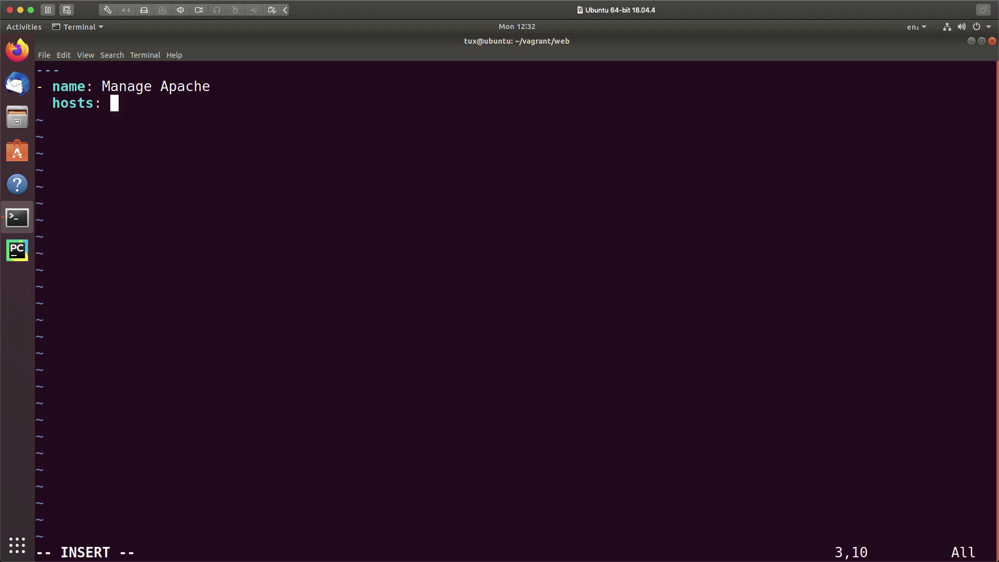
pyautogui.write('all')
pyautogui.press('Return')
pyautogui.write('become: ')
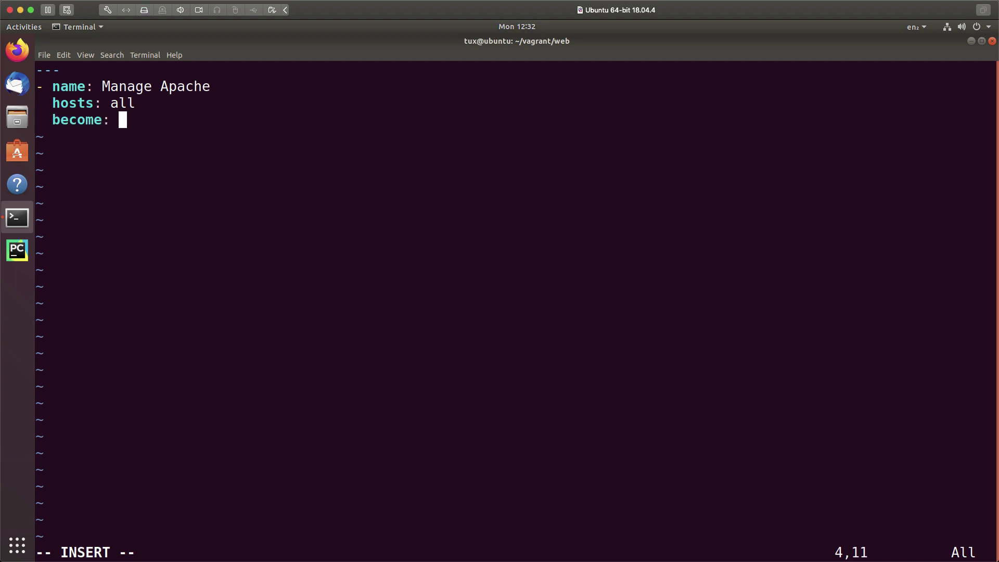
pyautogui.write('true')
pyautogui.press('Return')
pyautogui.write('gat')
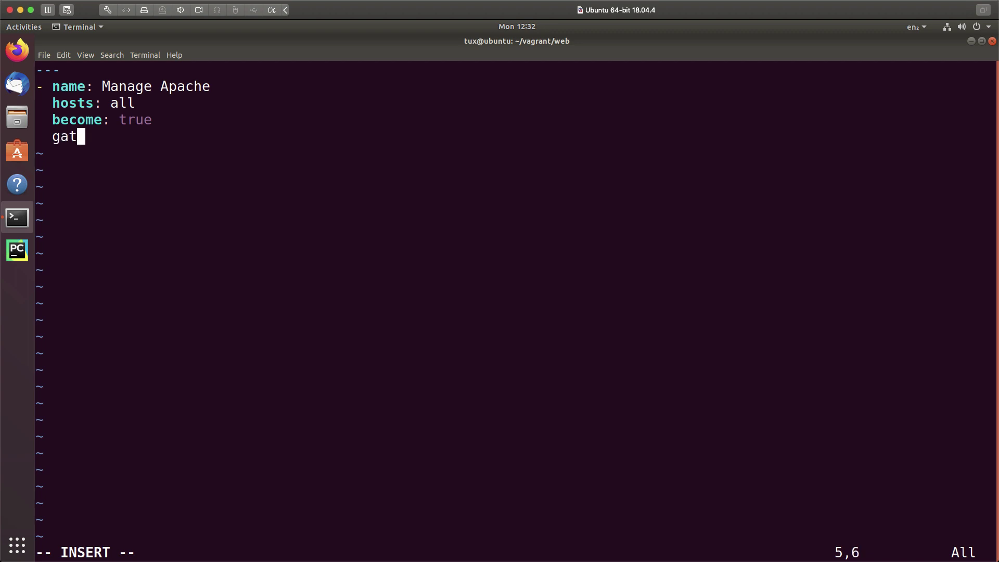
pyautogui.write('her_facts')
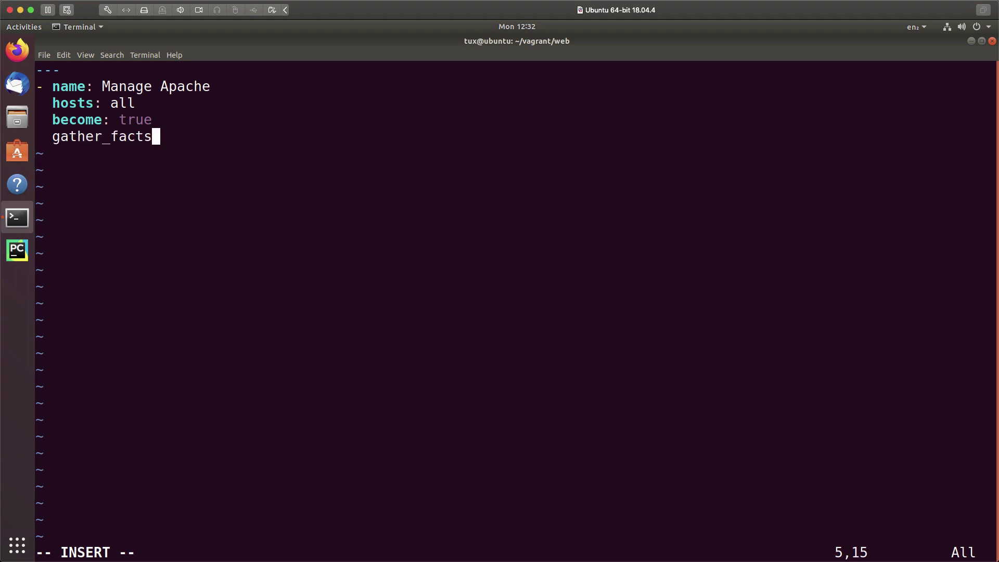
pyautogui.write(': ')
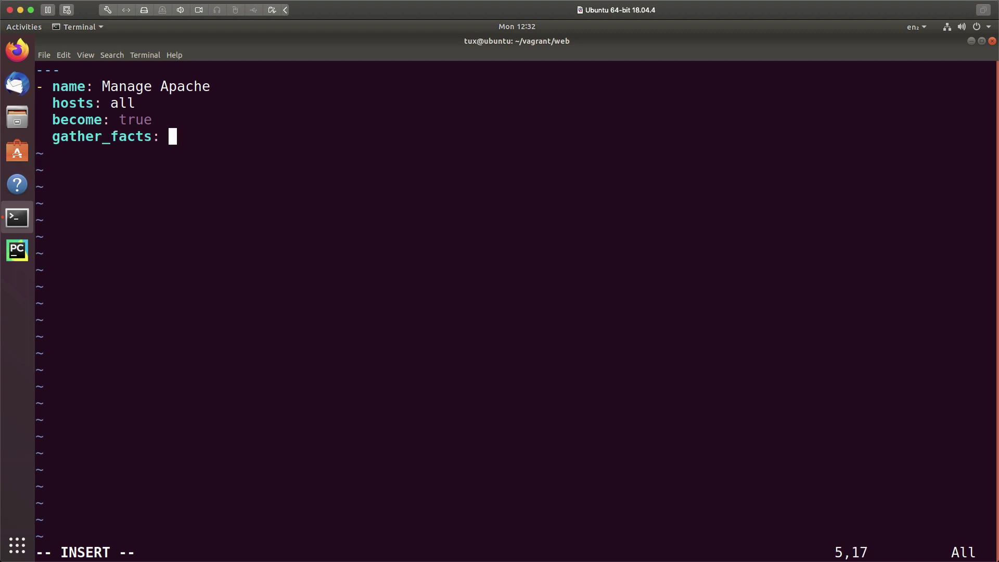
pyautogui.write('false')
pyautogui.press('Return')
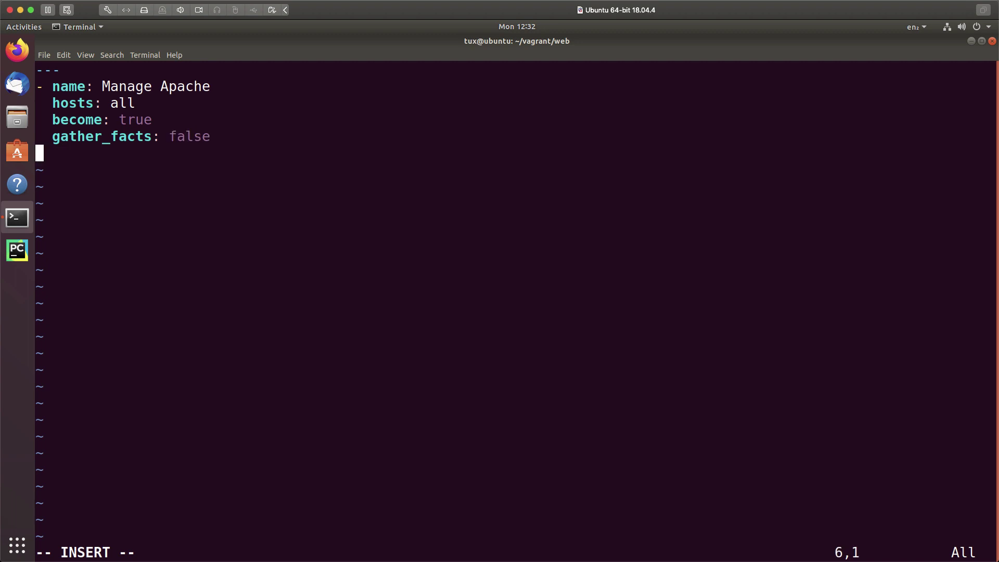
pyautogui.write('ta')
pyautogui.write('sks')
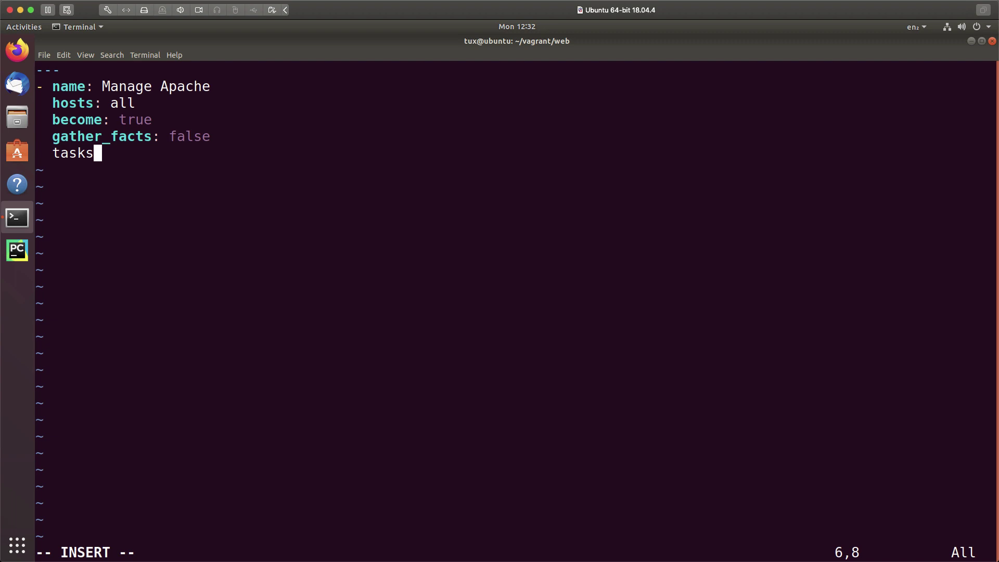
pyautogui.write(':')
# Add an 'Install Apache' task with package name httpd, state present, then begin a second task
pyautogui.press('Return')
pyautogui.write('- name')
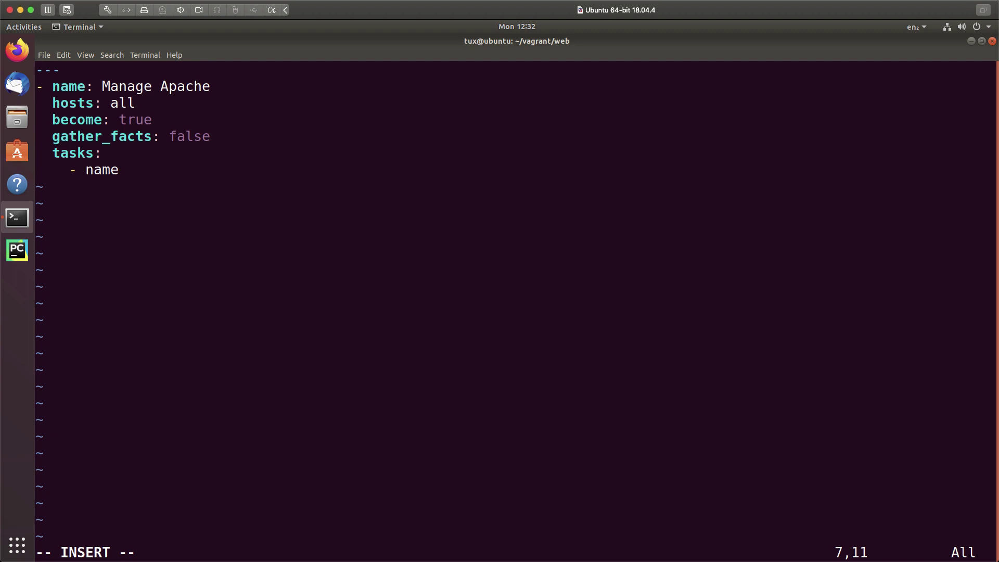
pyautogui.write(': Insta')
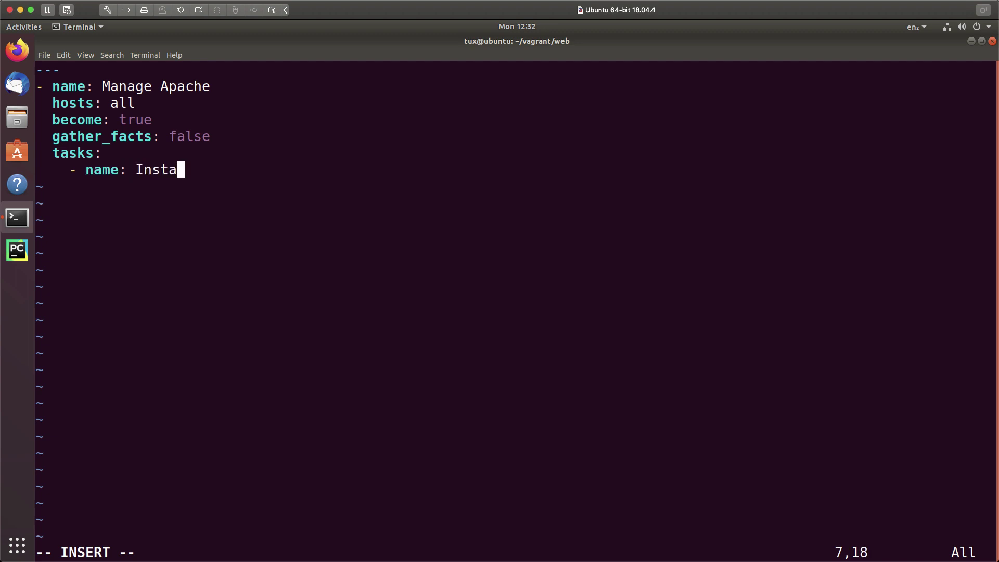
pyautogui.write('ll Apl')
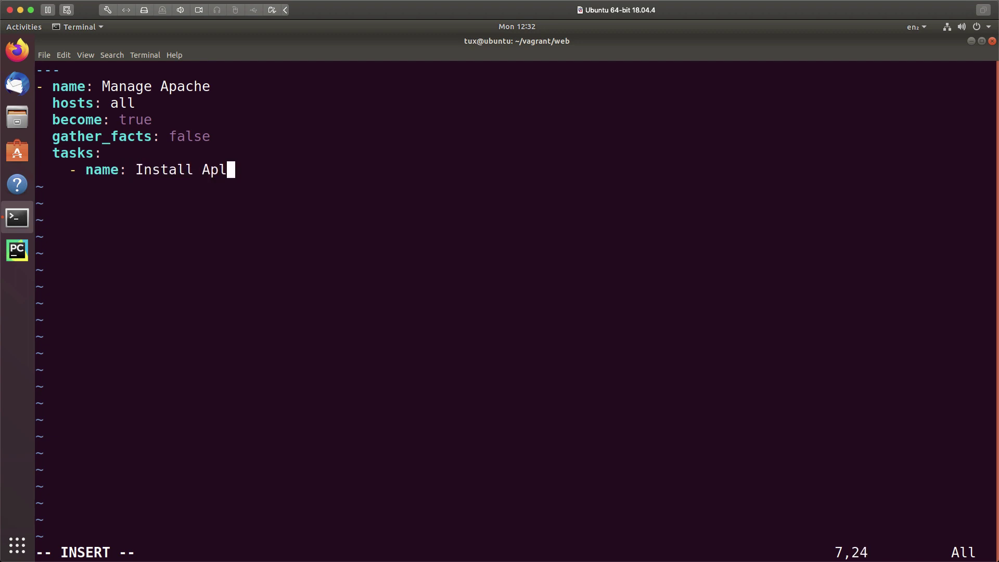
pyautogui.press('BackSpace')
pyautogui.write('ache')
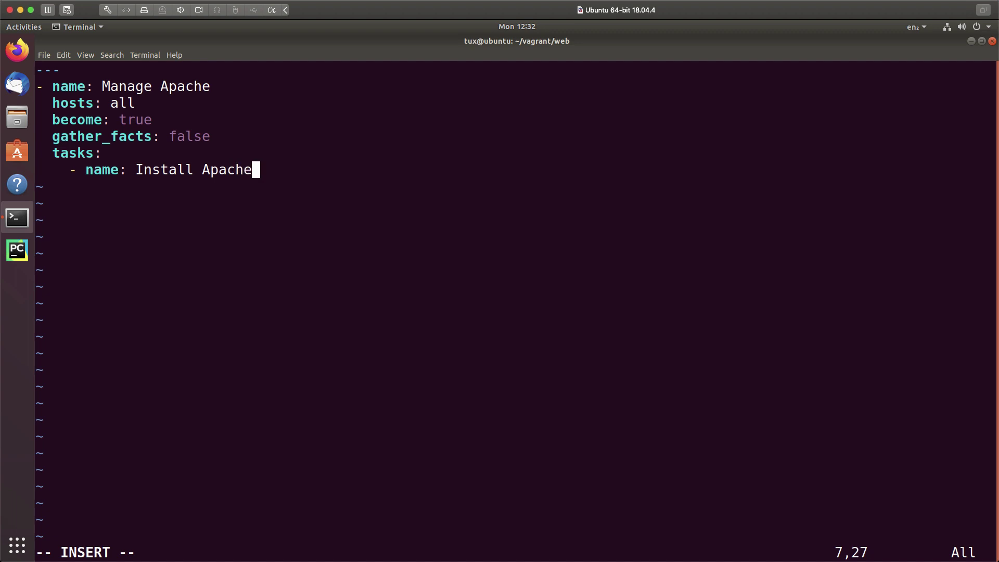
pyautogui.press('Return')
pyautogui.write('package')
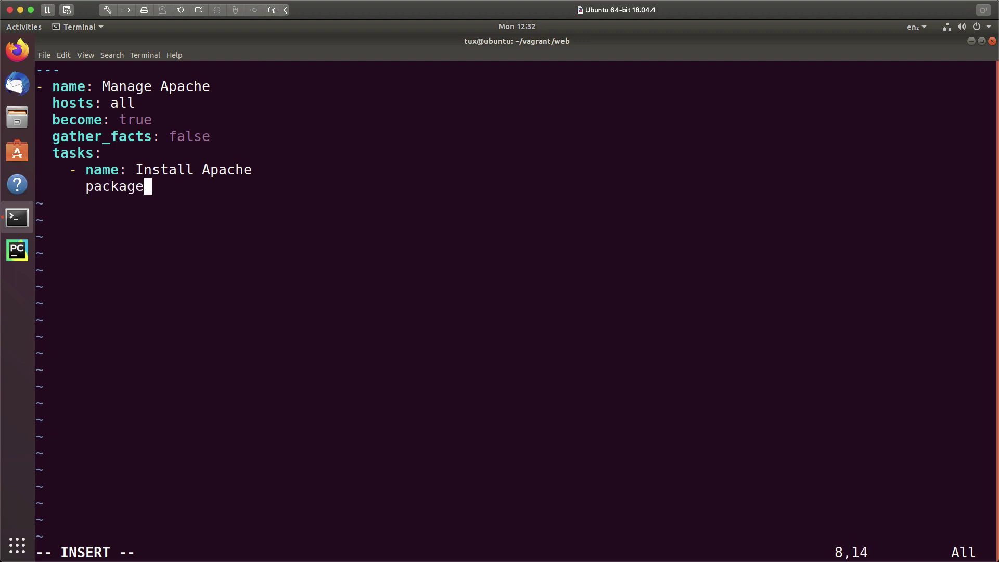
pyautogui.write(':')
pyautogui.press('Return')
pyautogui.write('name: ')
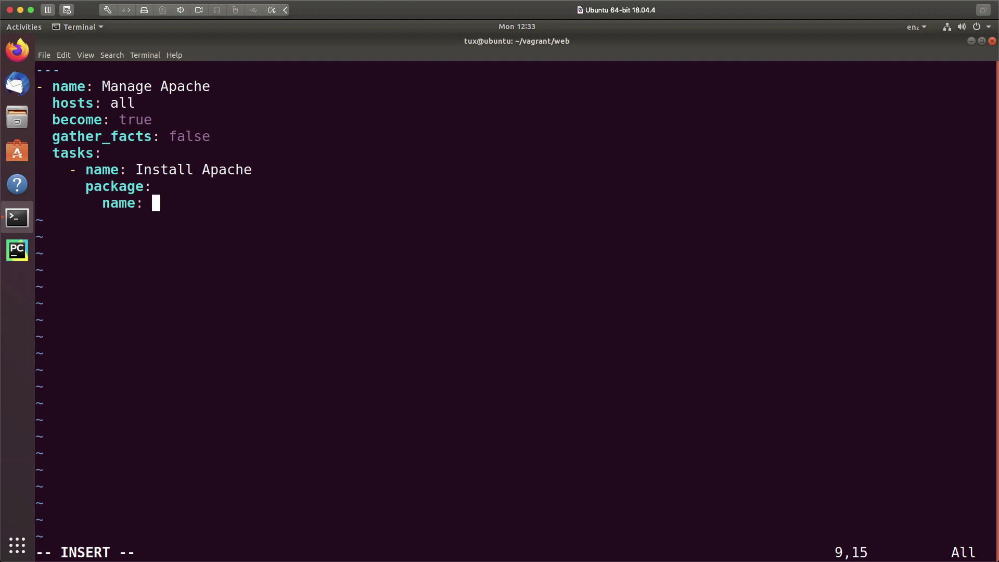
pyautogui.write('htt')
pyautogui.write('pd')
pyautogui.press('Return')
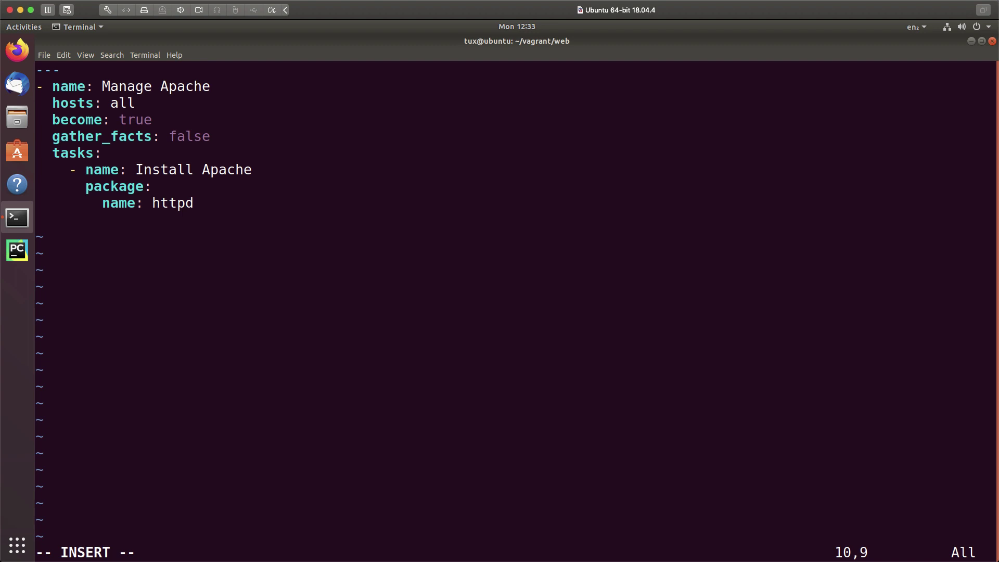
pyautogui.write('sttae')
pyautogui.press('BackSpace')
pyautogui.press('BackSpace')
pyautogui.write('te')
pyautogui.write(': presen')
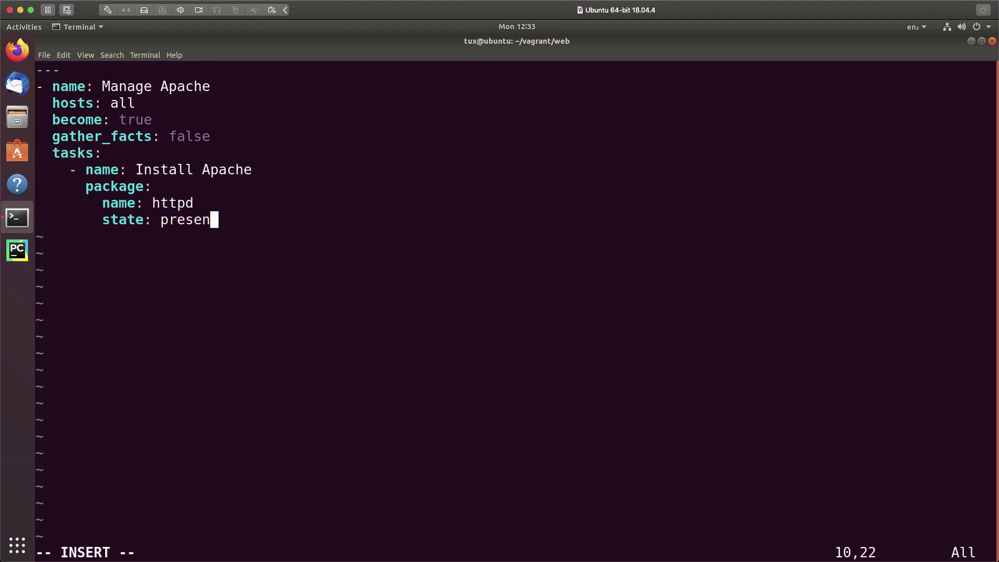
pyautogui.write('t')
pyautogui.press('Return')
pyautogui.write('- ')
pyautogui.write('name')
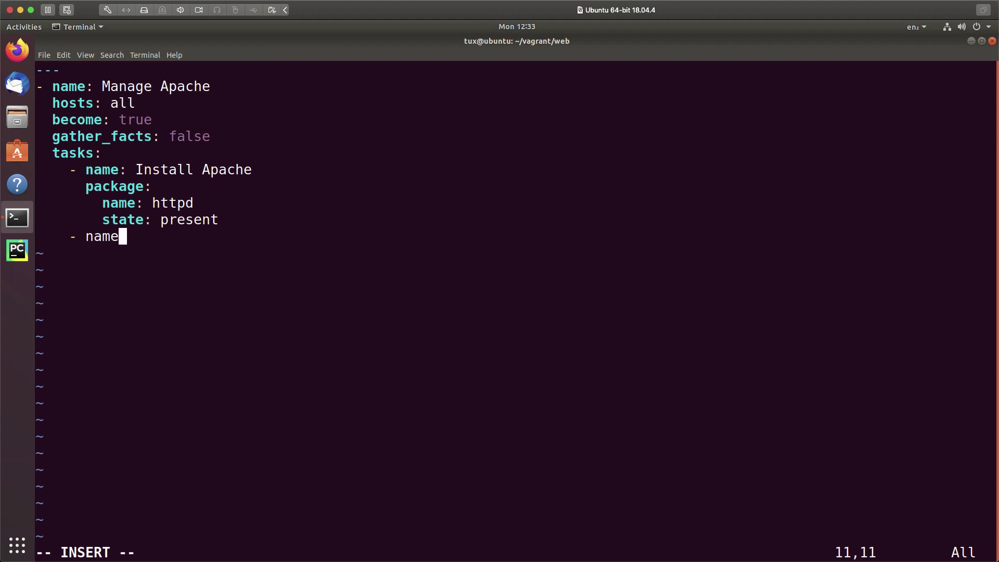
pyautogui.write(': ')
pyautogui.write('Stat')
# Write a 'Start Apache' task with service httpd, state started, enabled true, and leave insert mode
pyautogui.press('BackSpace')
pyautogui.write('rt A')
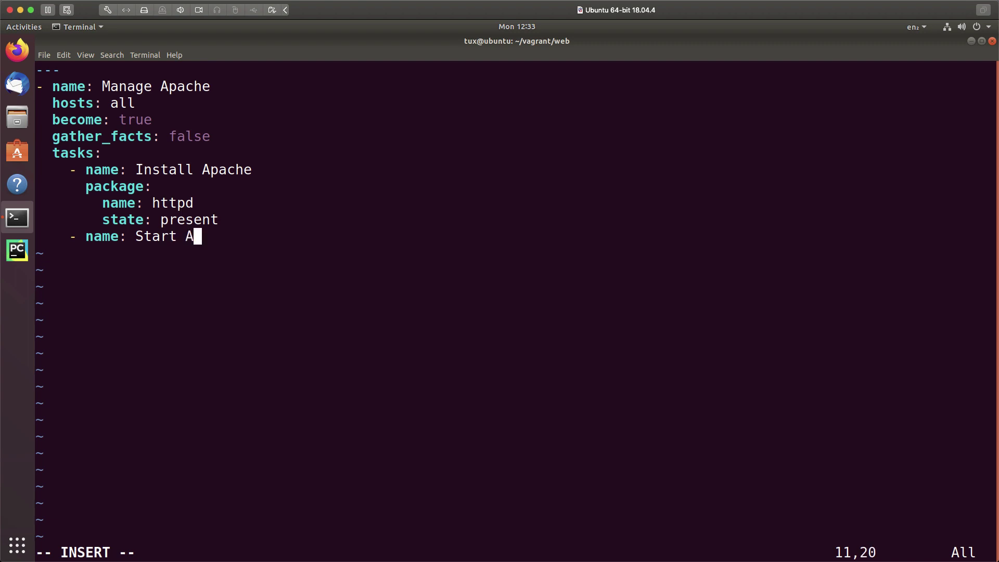
pyautogui.write('pache')
pyautogui.press('Return')
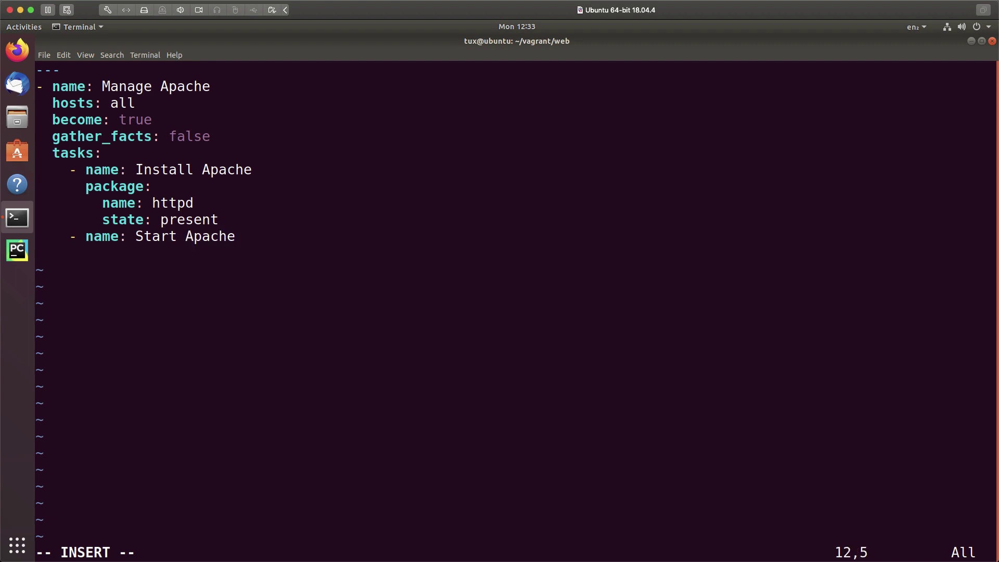
pyautogui.write('ser')
pyautogui.write('vice')
pyautogui.write(':')
pyautogui.press('Return')
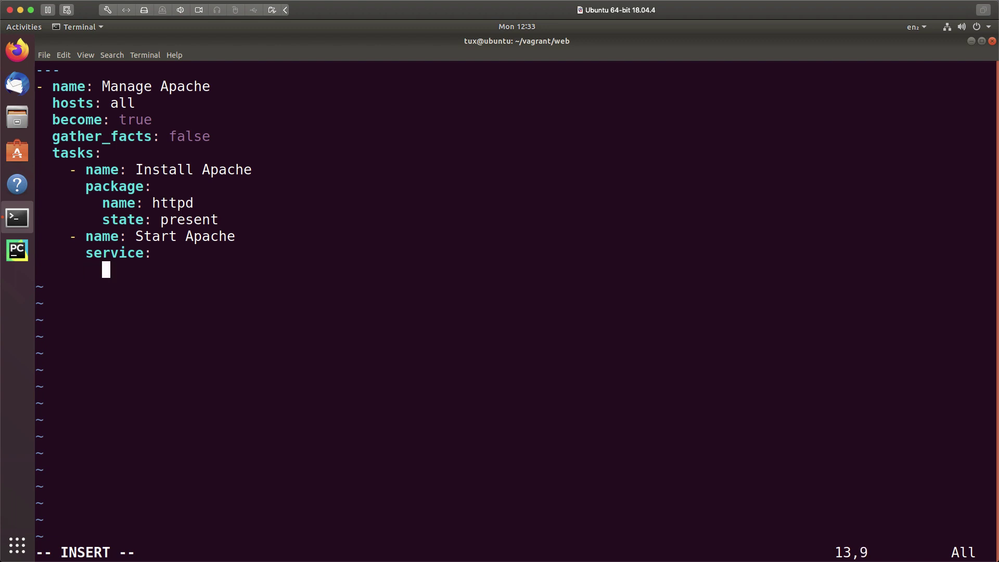
pyautogui.write('name: ')
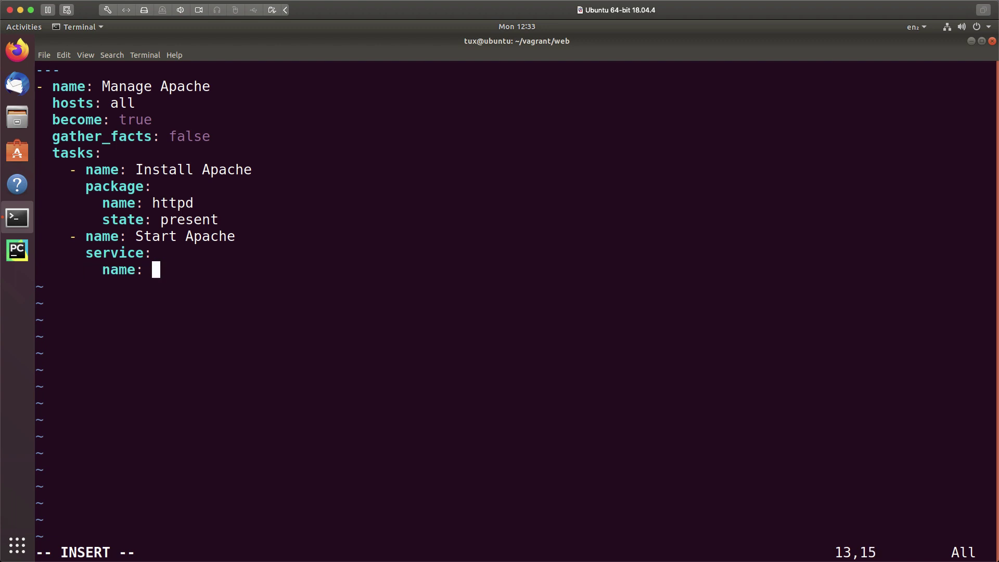
pyautogui.write('httpd')
pyautogui.press('Return')
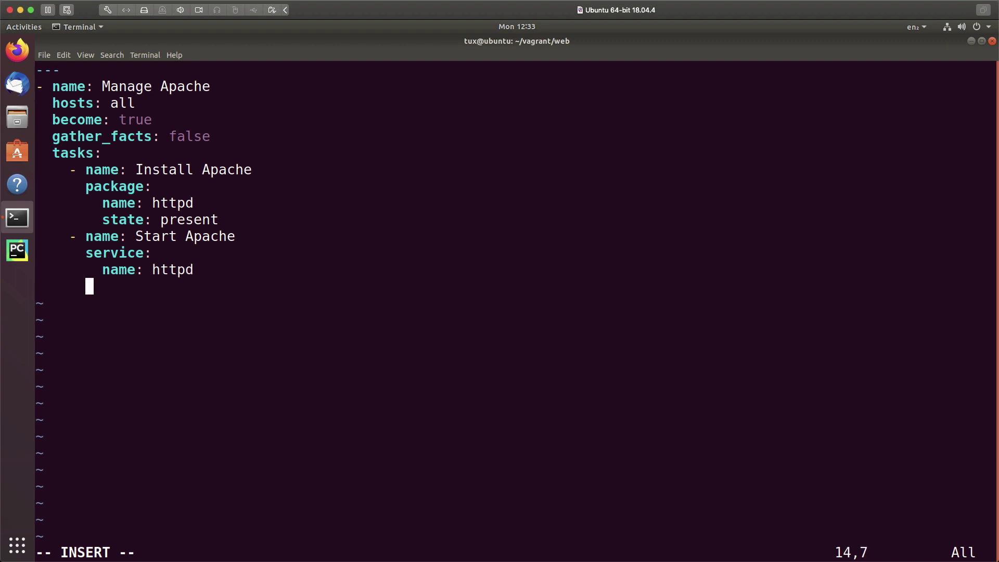
pyautogui.write('st')
pyautogui.write('ate:')
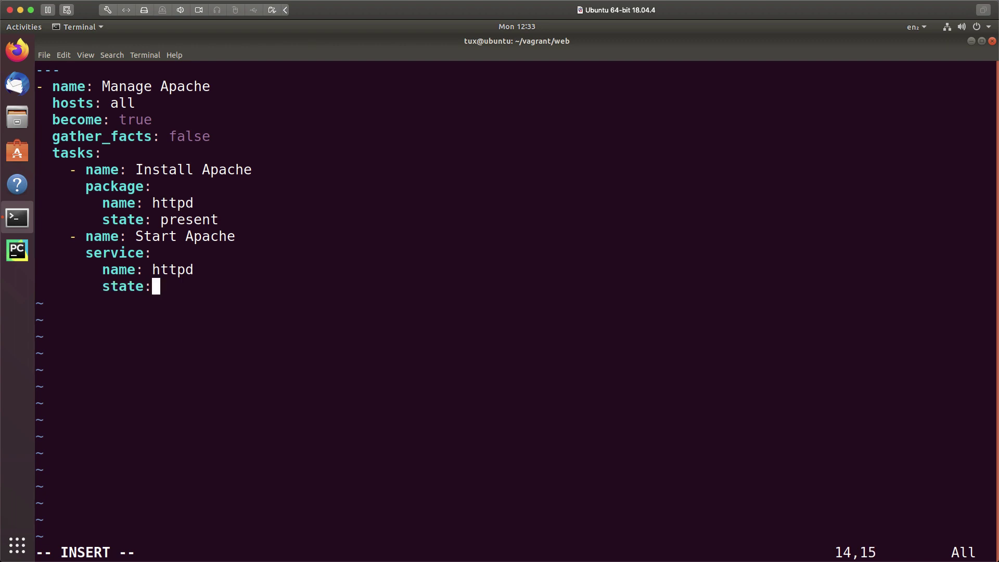
pyautogui.write(' started')
pyautogui.press('Return')
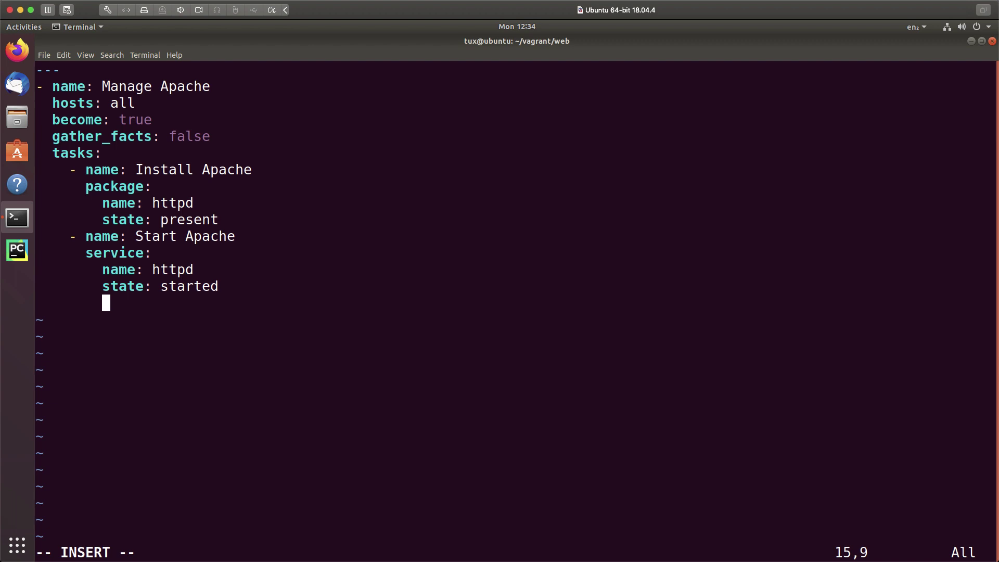
pyautogui.write('enab')
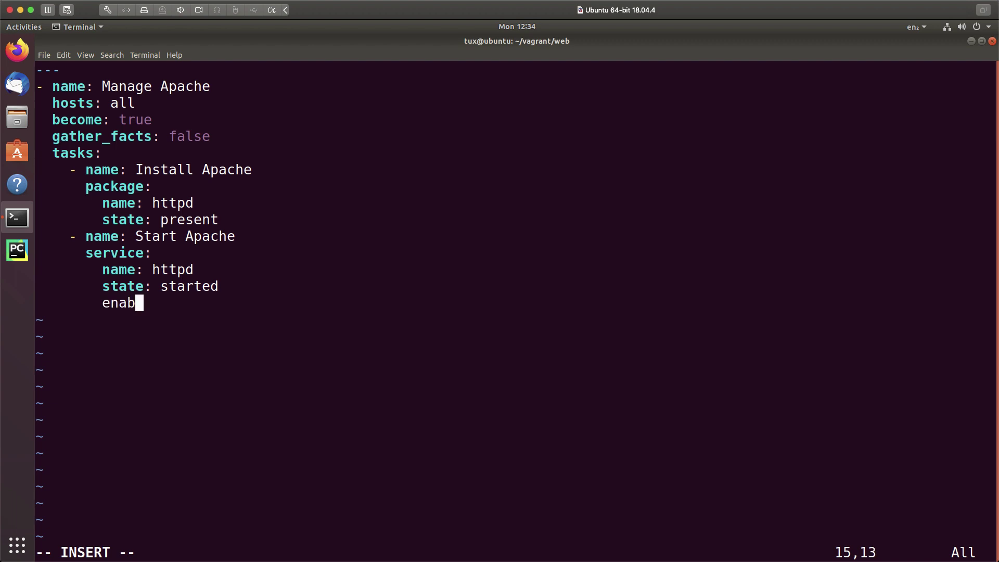
pyautogui.write('led: trgue')
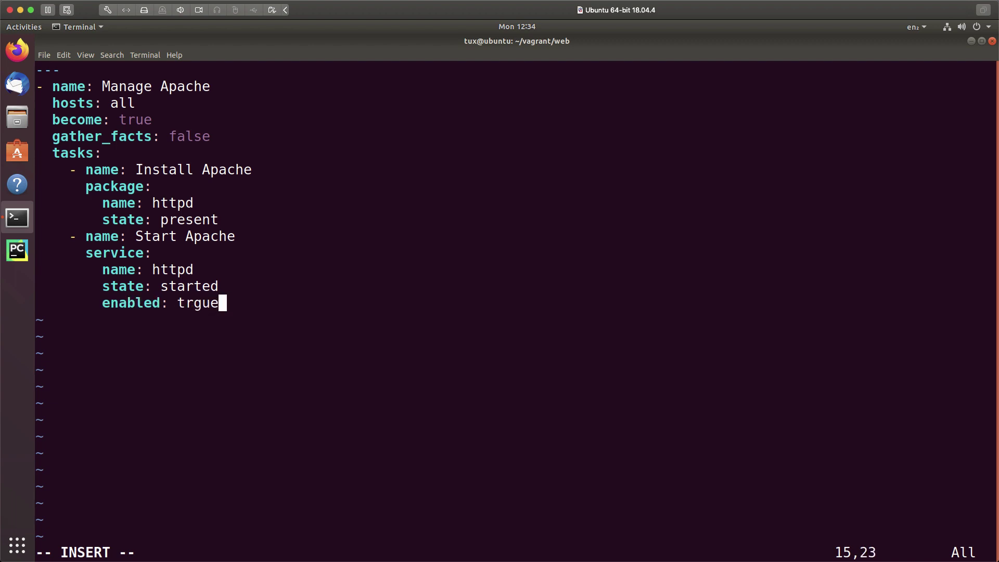
pyautogui.press('BackSpace')
pyautogui.press('BackSpace')
pyautogui.press('BackSpace')
pyautogui.write('ue')
pyautogui.press('Escape')
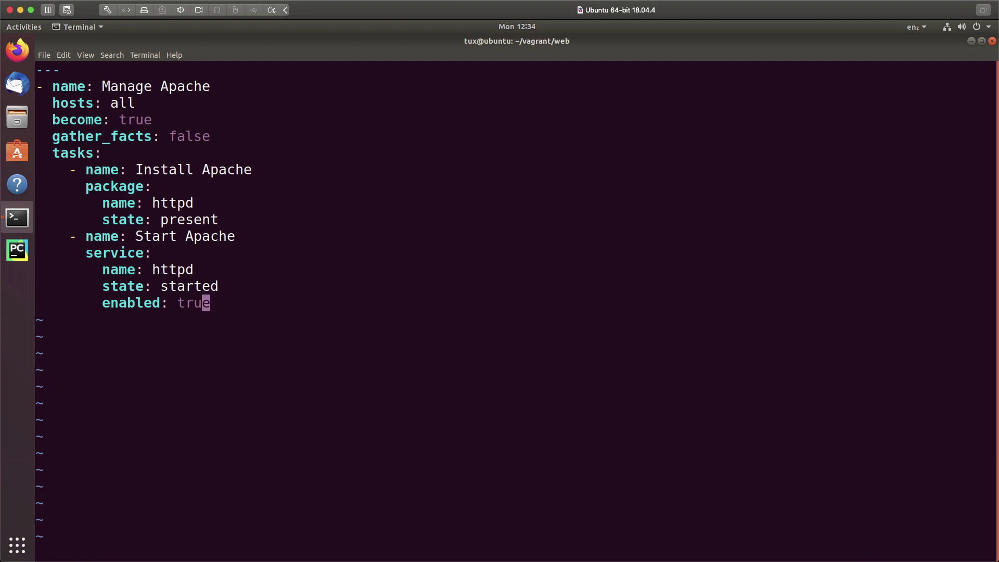
pyautogui.write(':x')
# Save playbook.yaml, then print both the Vagrantfile and playbook.yaml with cat
pyautogui.press('Return')
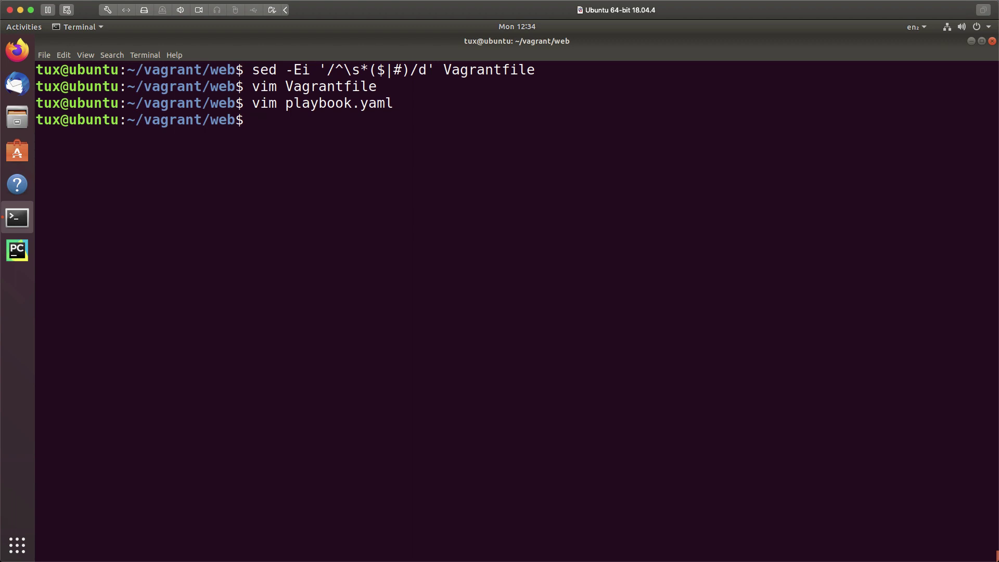
pyautogui.write('cat V')
pyautogui.press('Tab')
pyautogui.press('Return')
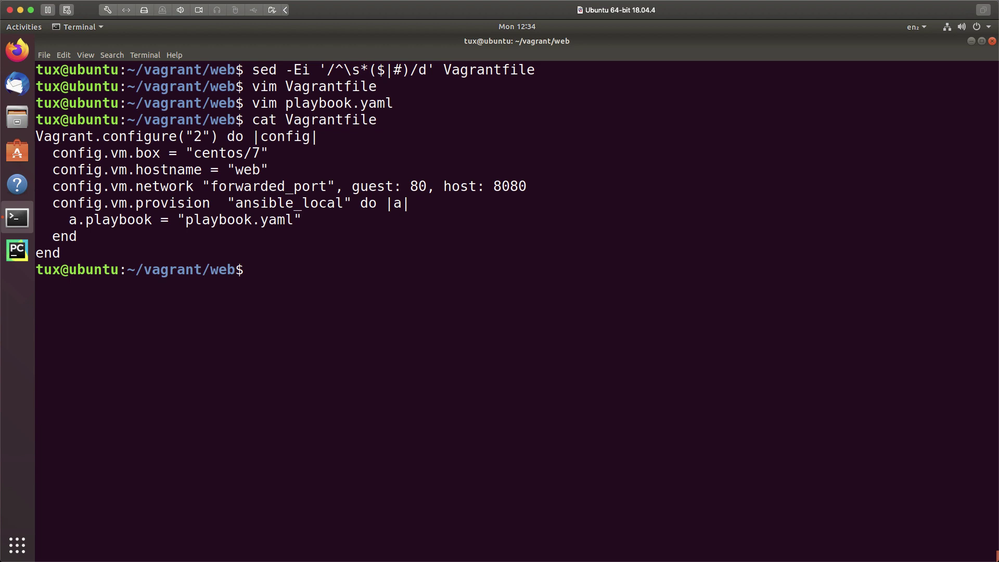
pyautogui.write('cat pl')
pyautogui.press('Tab')
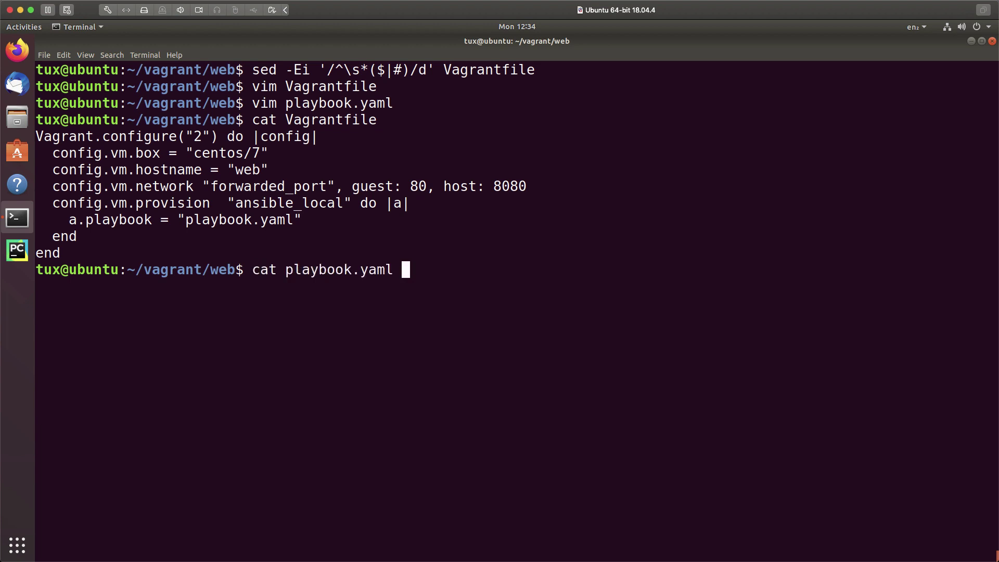
pyautogui.press('Return')
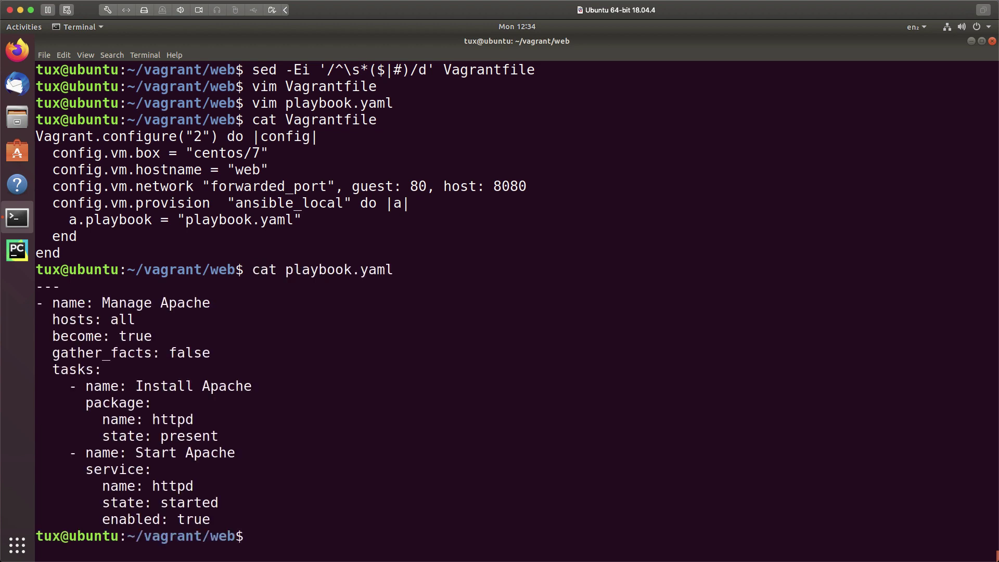
# Clear the screen, run 'vagrant up' until the Apache PLAY RECAP finishes, then clear again
pyautogui.hotkey('ctrl', 'l')
pyautogui.press('Return')
pyautogui.press('Return')
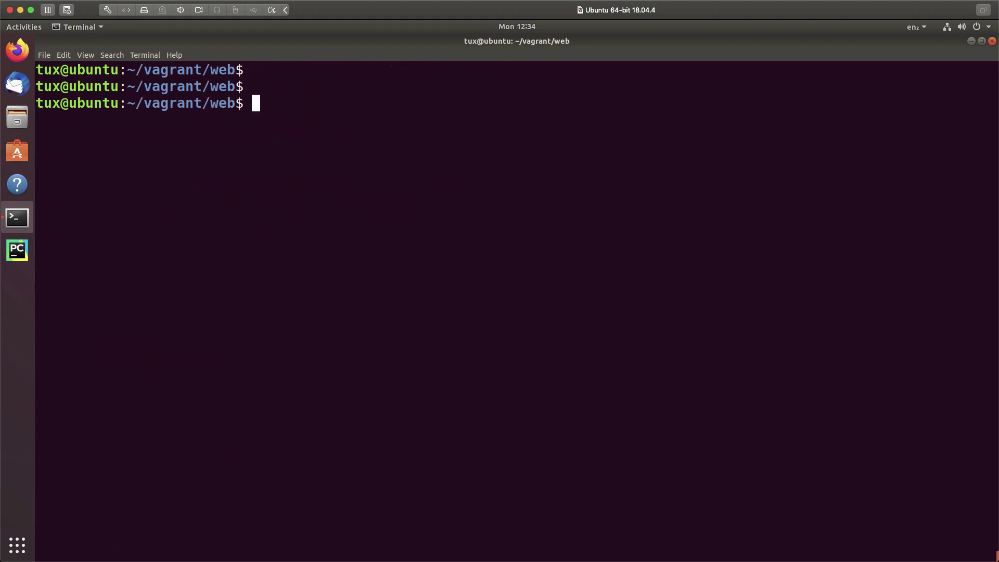
pyautogui.write('vagrant')
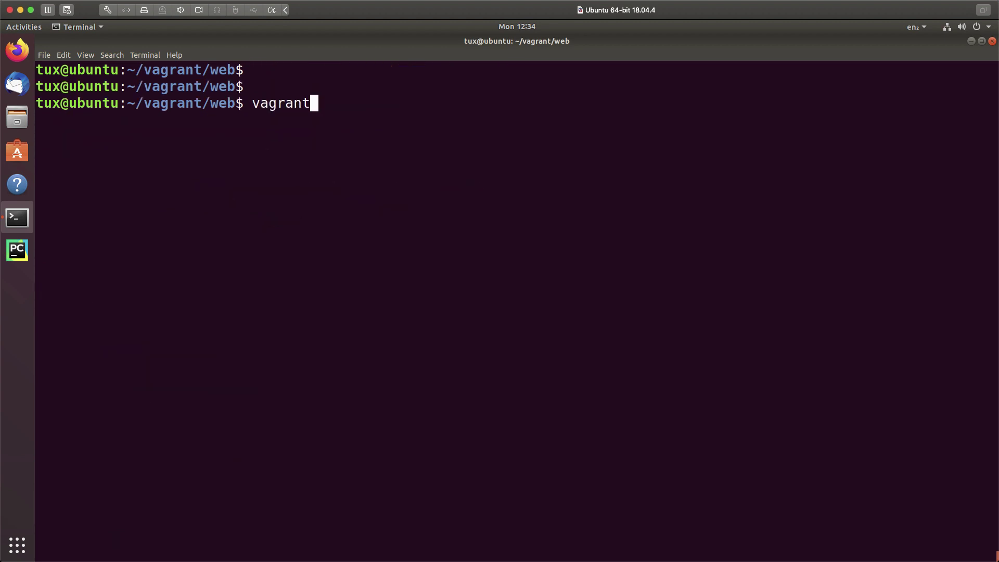
pyautogui.write(' up')
pyautogui.press('Return')
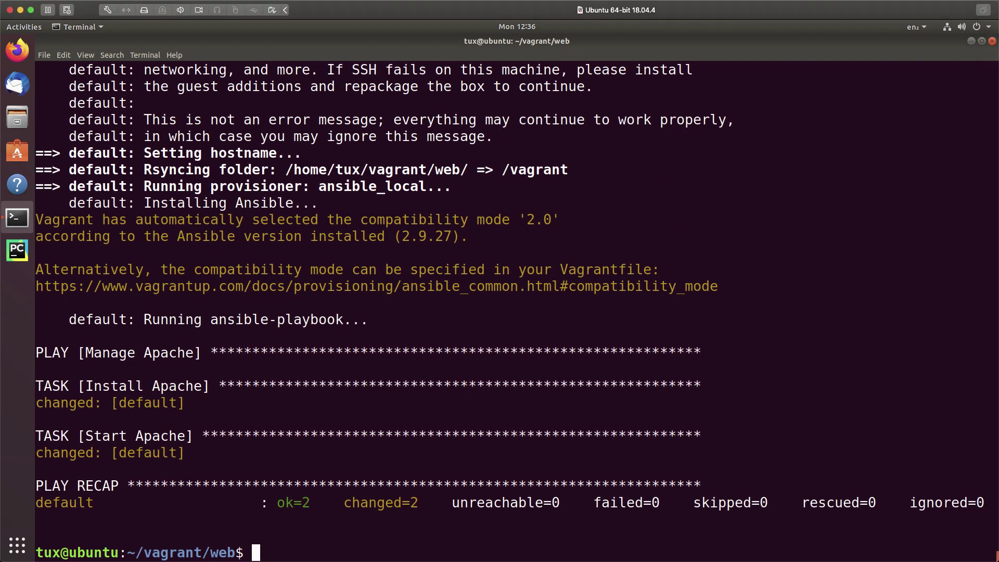
pyautogui.hotkey('ctrl', 'l')
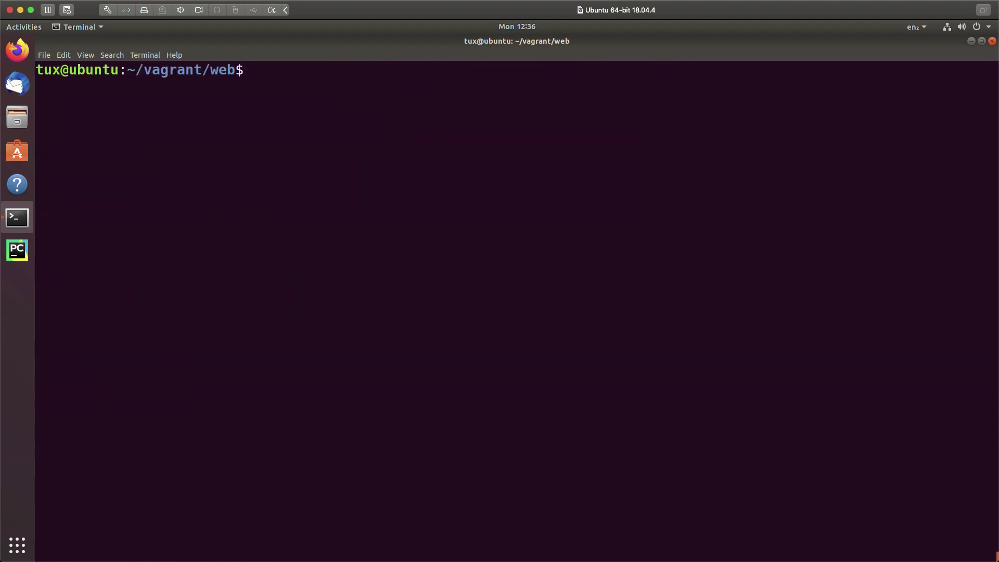
pyautogui.write('vagrant port')
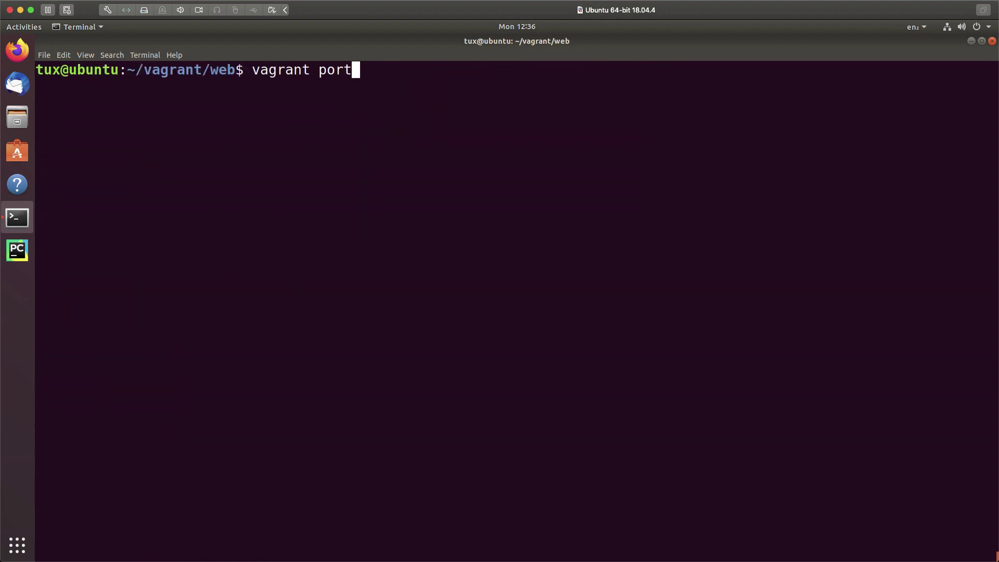
# Run 'vagrant port' to list forwards: guest 22 to host 2222, guest 80 to 8080
pyautogui.press('Return')
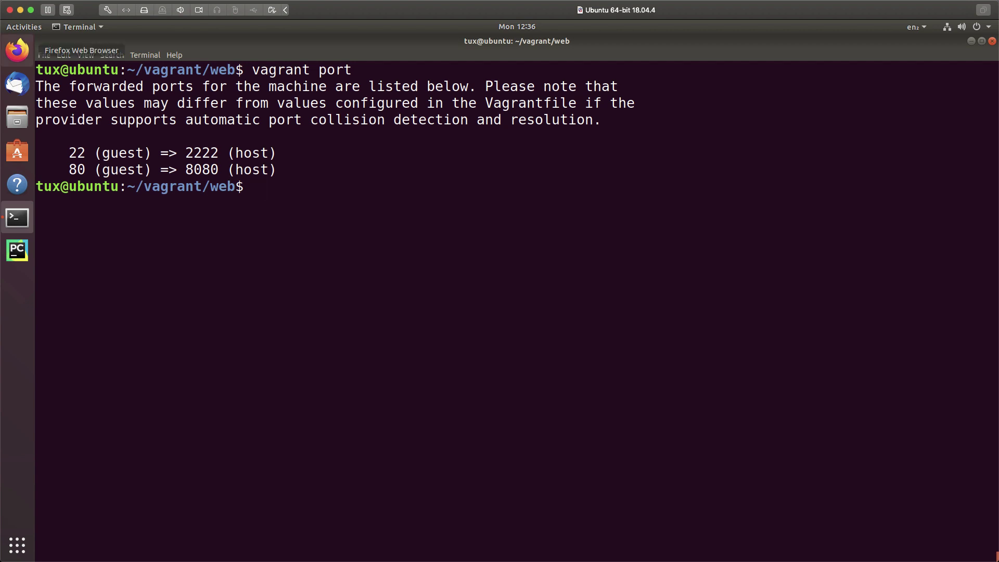
pyautogui.click(17, 50)
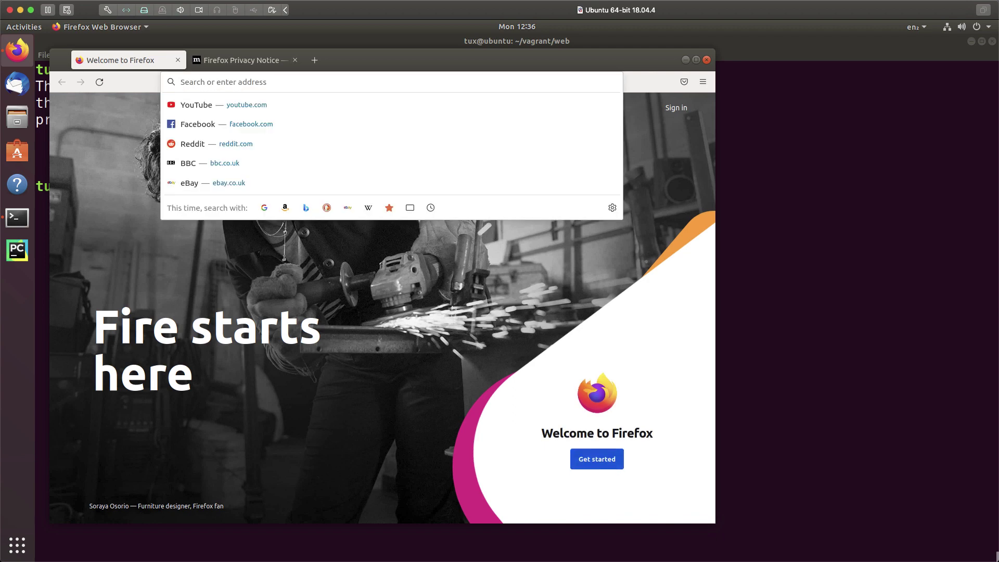
pyautogui.write('http:')
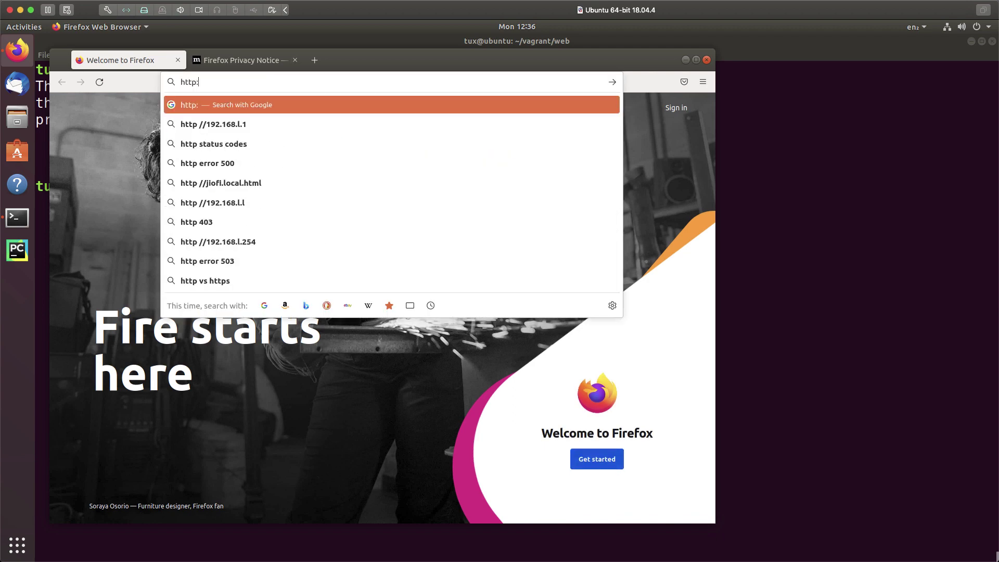
pyautogui.write('//')
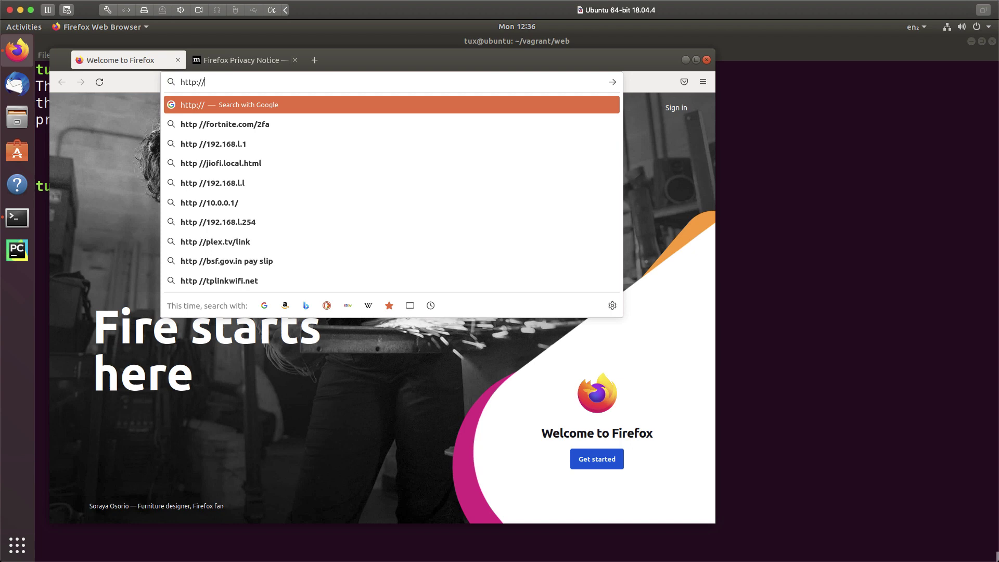
pyautogui.write('localhost')
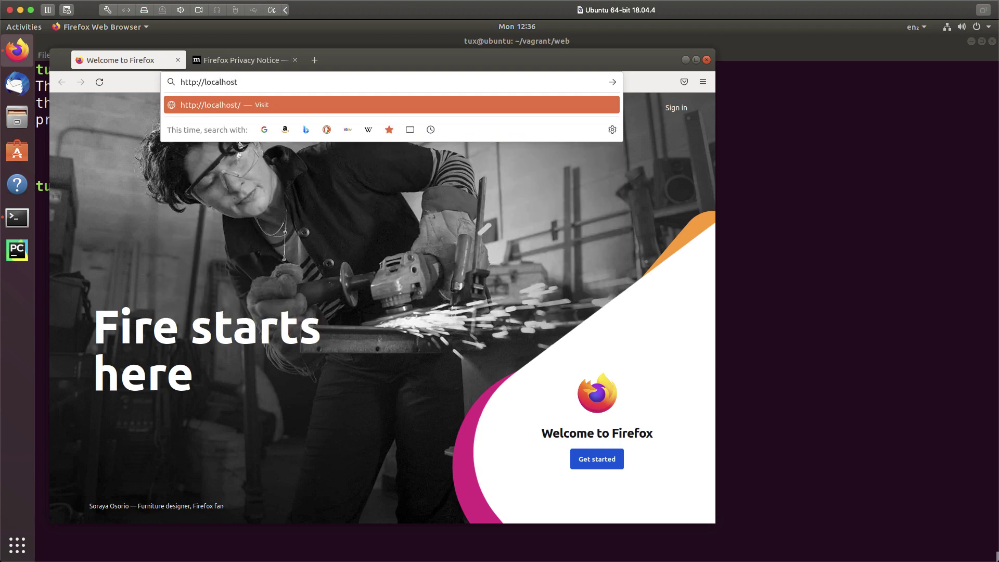
pyautogui.write(':')
pyautogui.write('8080')
pyautogui.press('Return')
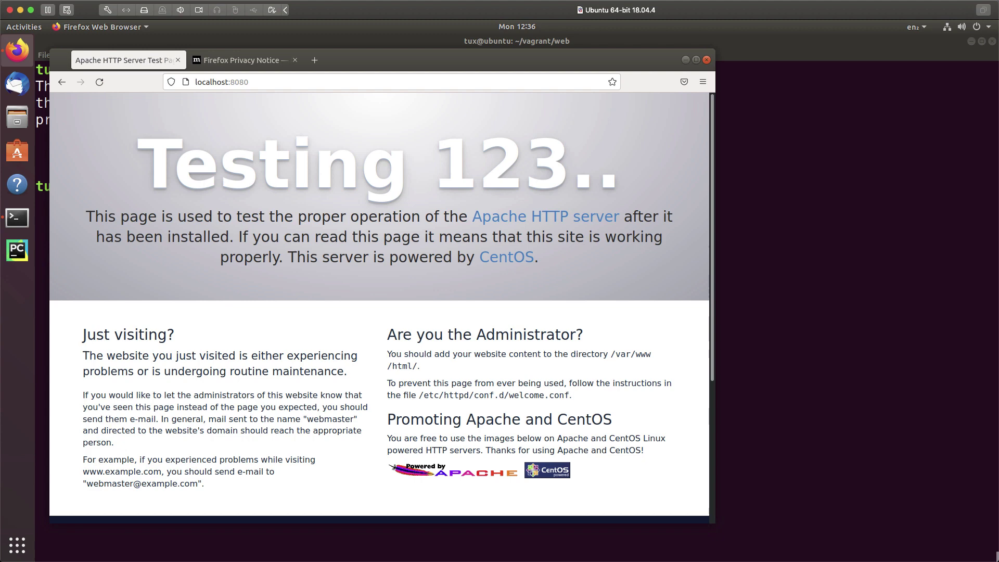
pyautogui.scroll(-5, 379, 312)
pyautogui.scroll(-1, 379, 313)
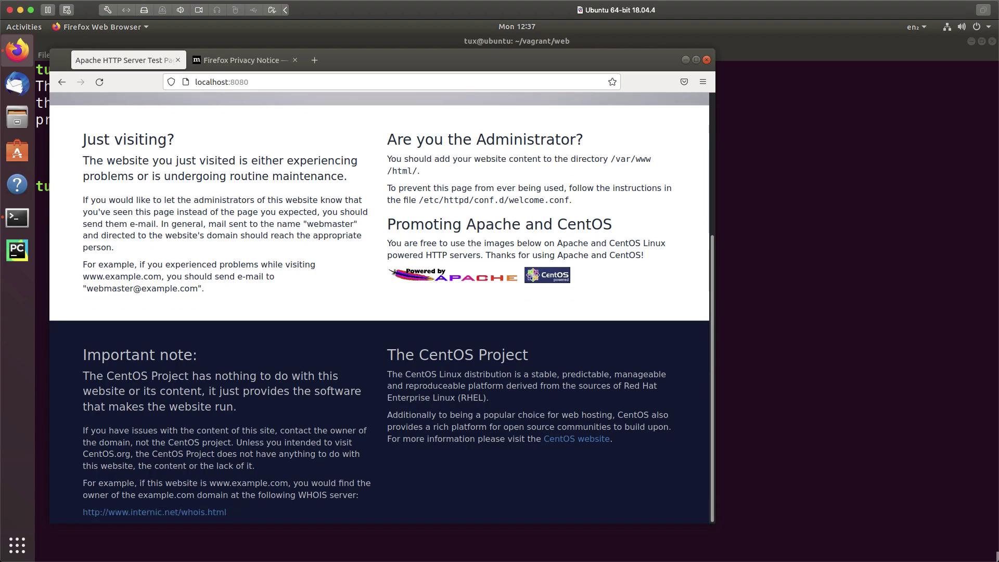